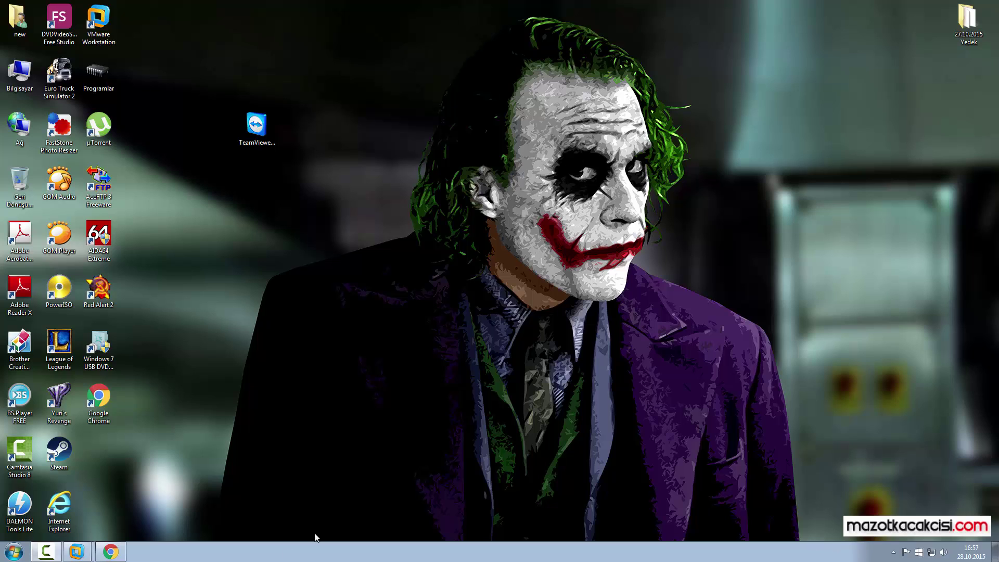
Step: Search Google for 'teamviewer' and open the official TeamViewer Turkish homepage
left_click(110, 552)
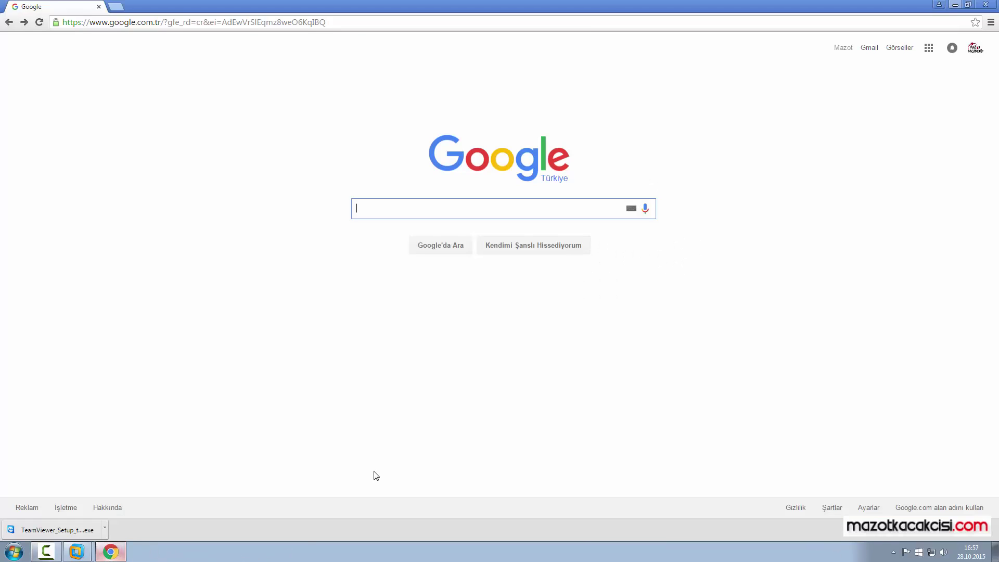
type("tea")
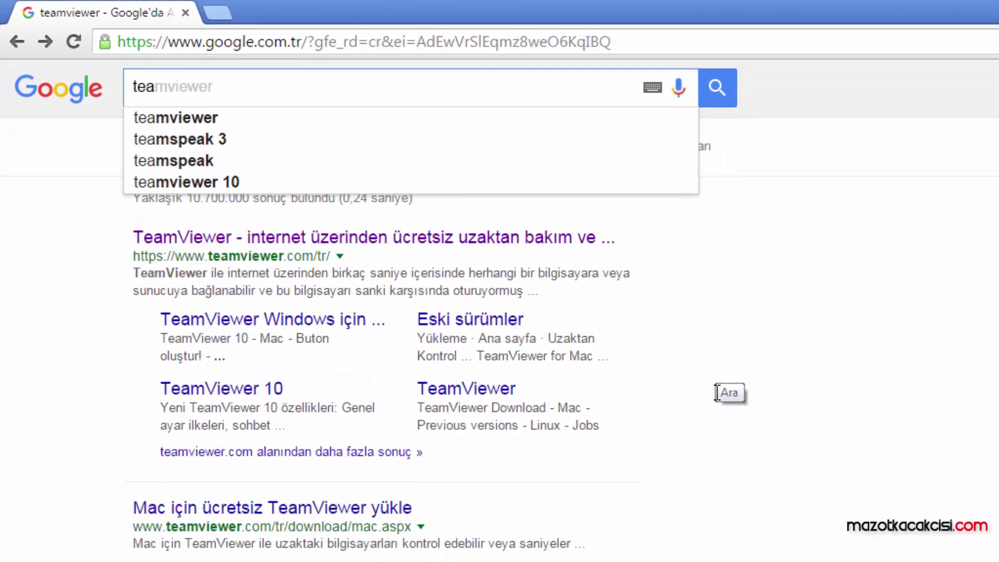
type("mviewer")
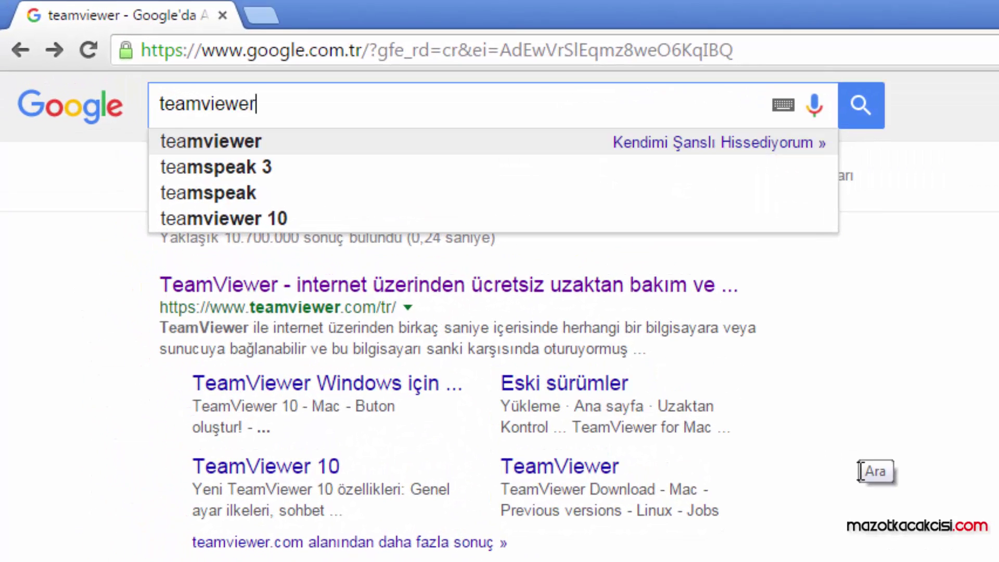
key("Return")
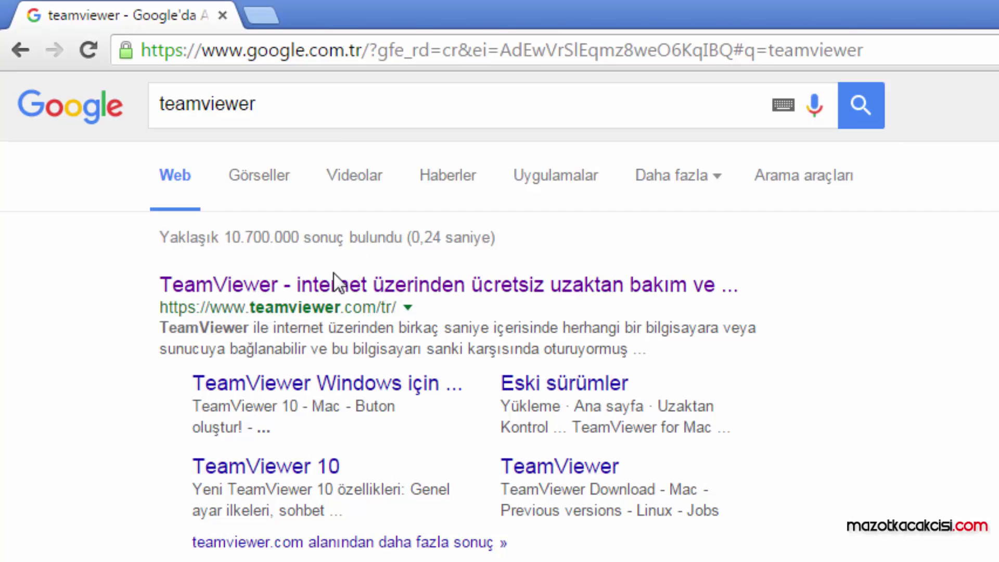
left_click(365, 286)
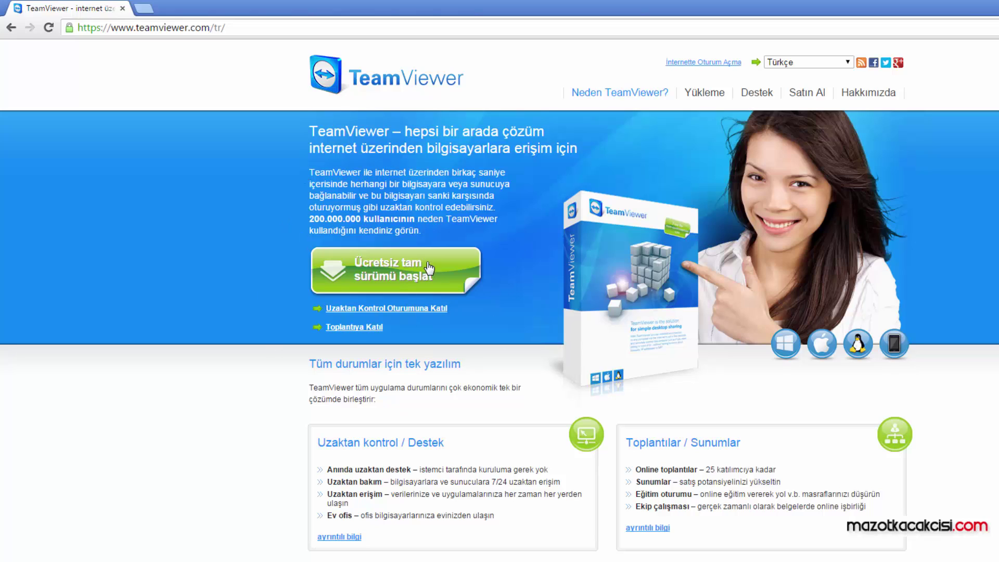
Step: Download the free full version and select TeamViewer_Setup_tr.exe on the desktop
left_click(388, 273)
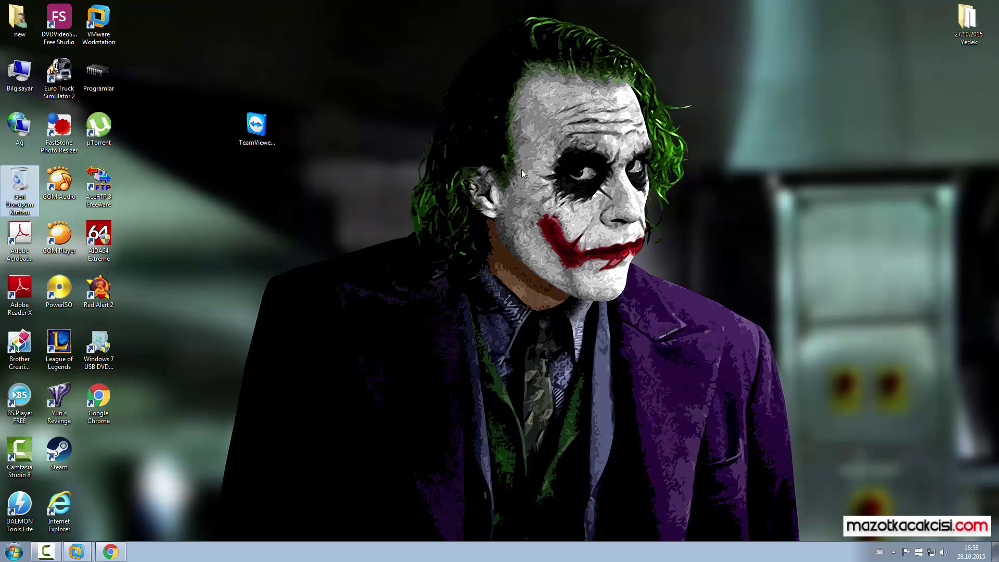
left_click(259, 129)
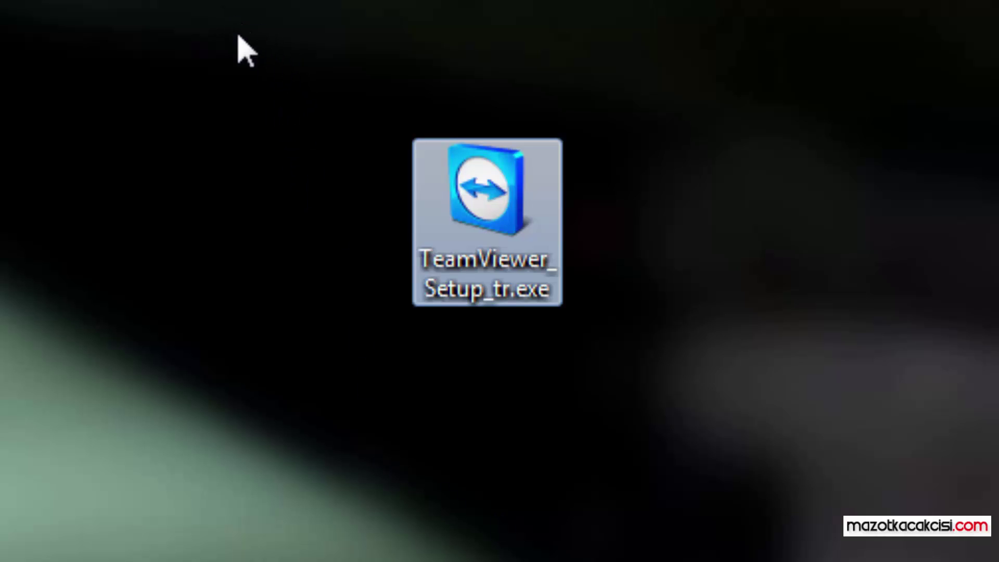
Step: Launch TeamViewer_Setup_tr.exe from the desktop and allow it past the security warning
left_click_drag(190, 3, 819, 401)
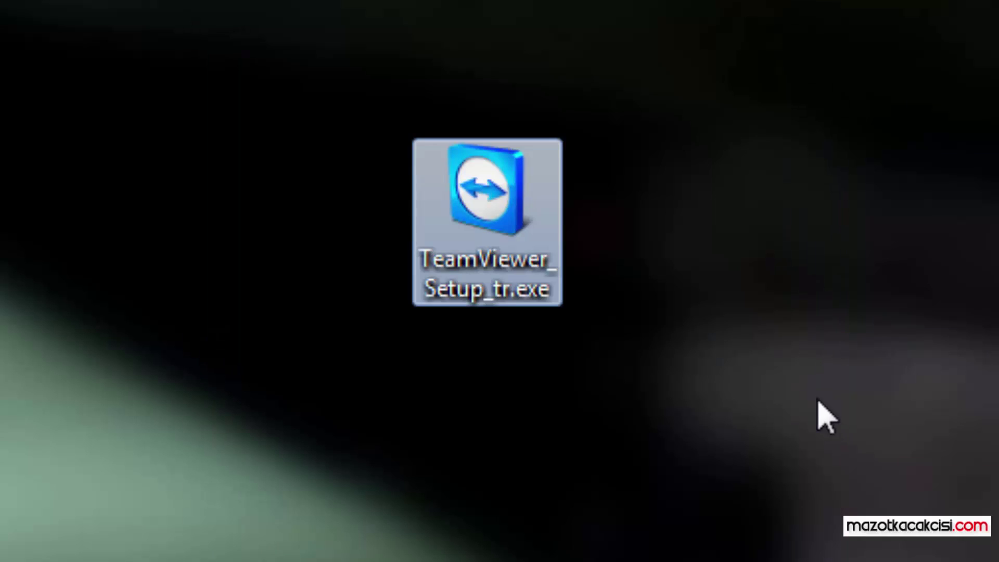
double_click(513, 251)
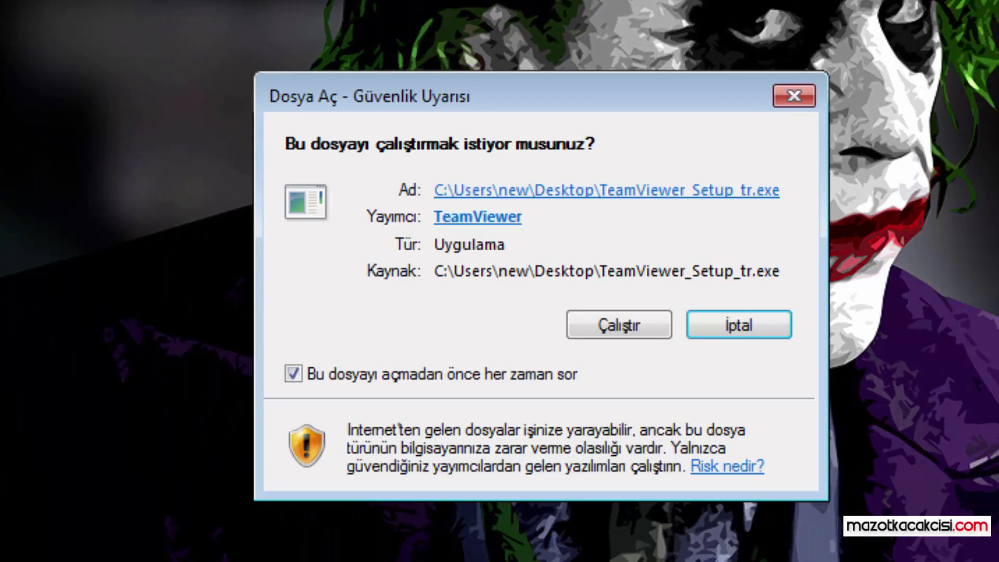
left_click(610, 323)
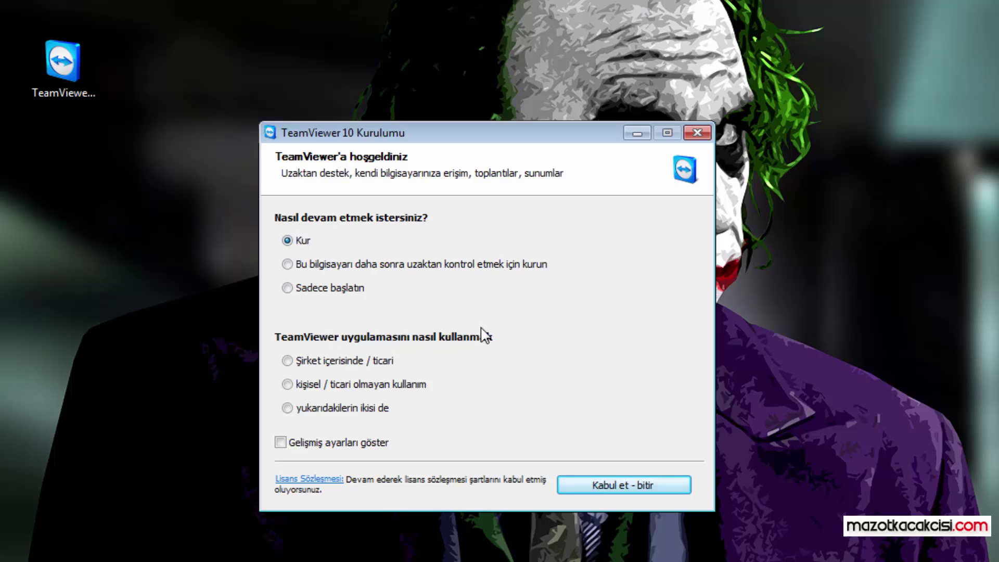
Step: Install TeamViewer 10 for personal, non-commercial use, accepting the licence
left_click(303, 388)
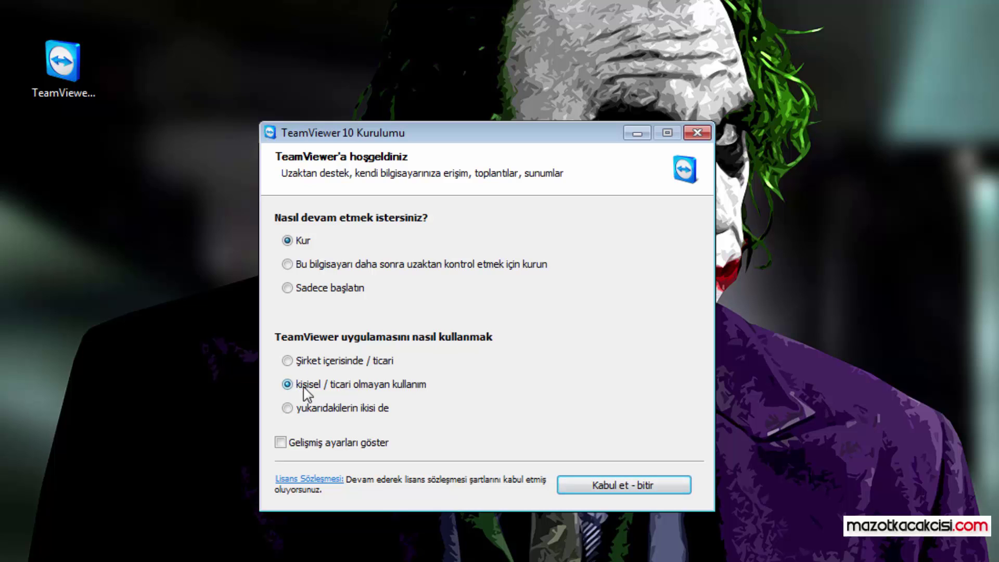
left_click(622, 484)
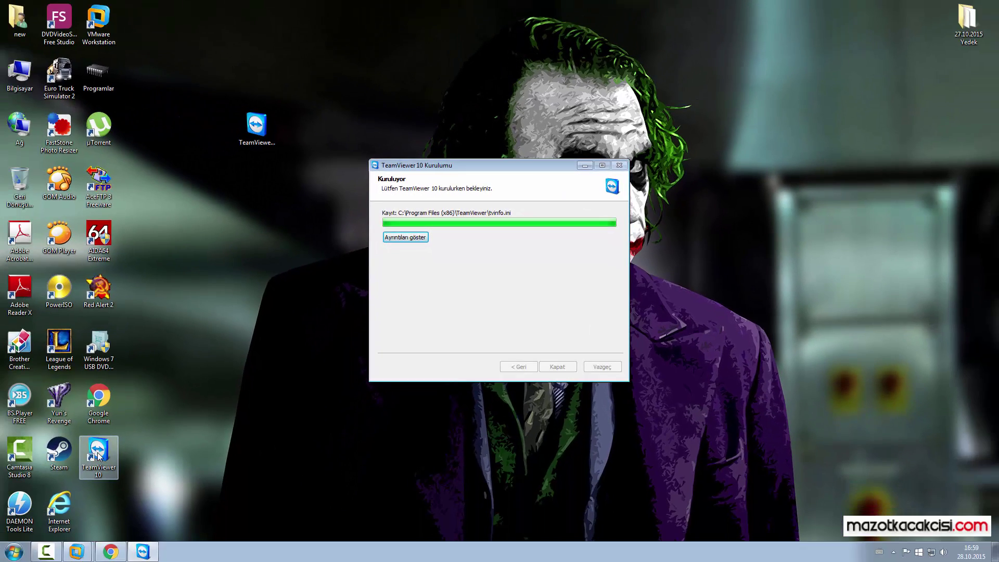
left_click(114, 453)
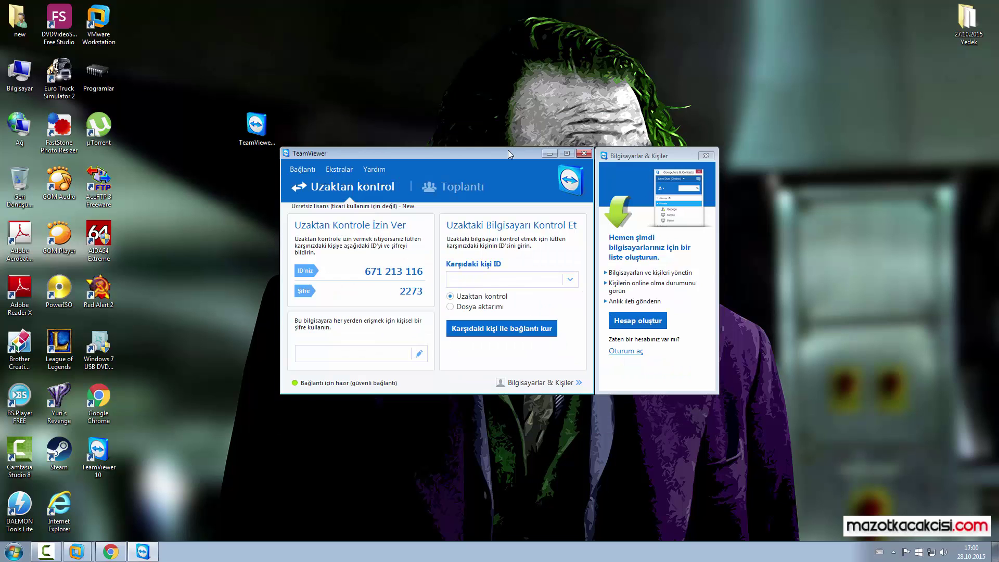
Step: Close TeamViewer and its ad window, then relaunch it from the TeamViewer 10 desktop icon
left_click(584, 153)
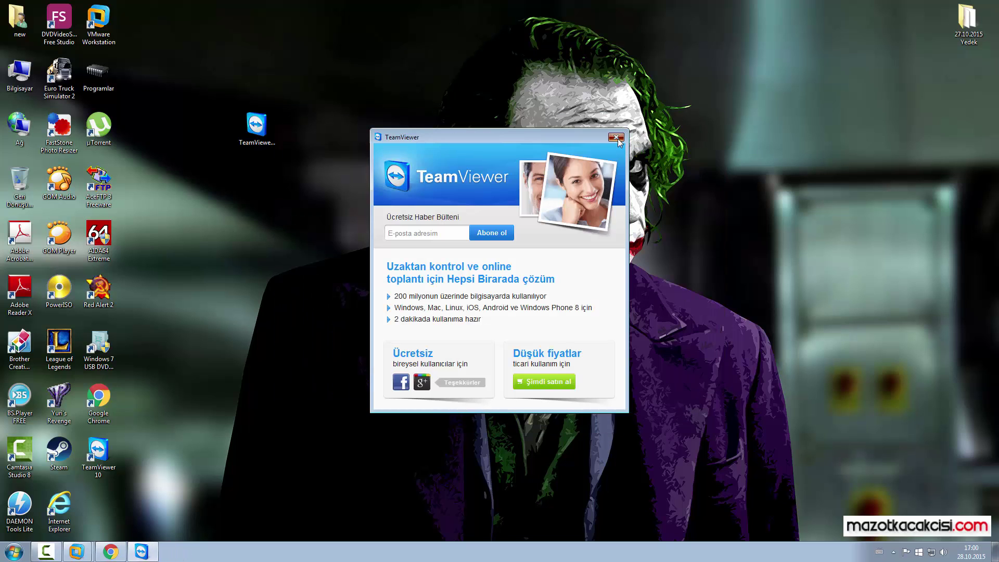
left_click(617, 138)
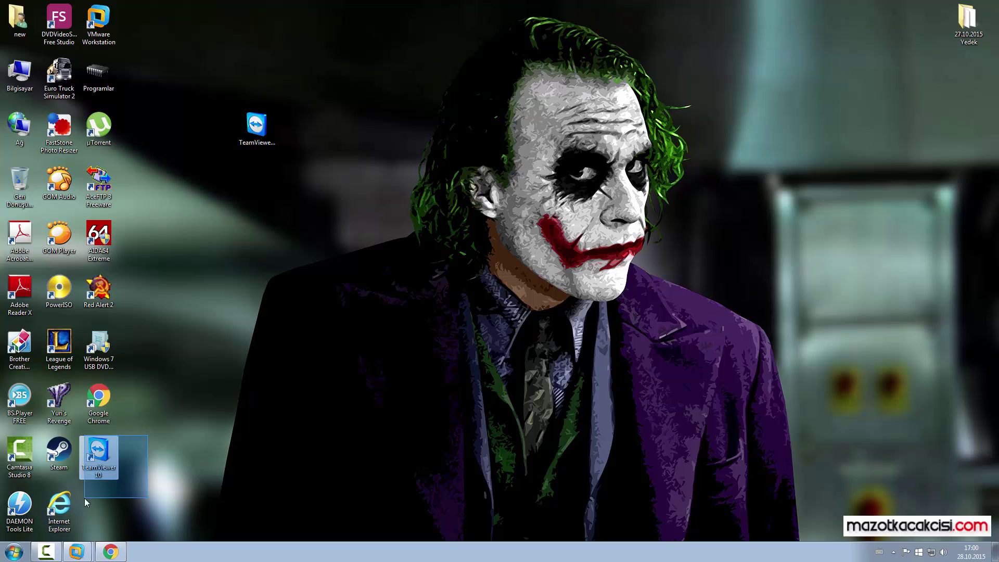
double_click(99, 453)
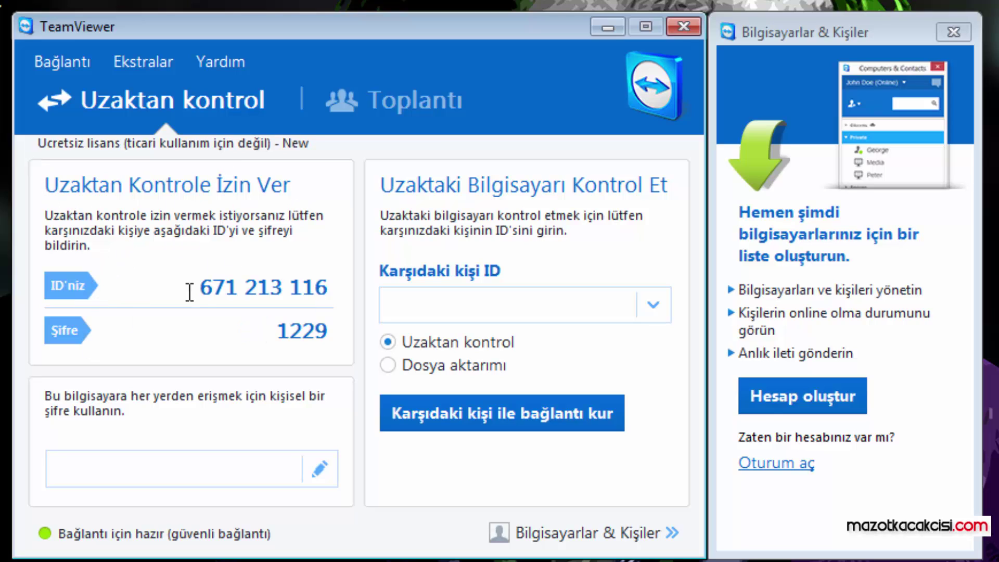
Step: Highlight this computer's TeamViewer ID and session password
left_click_drag(204, 286, 331, 287)
left_click_drag(275, 328, 339, 335)
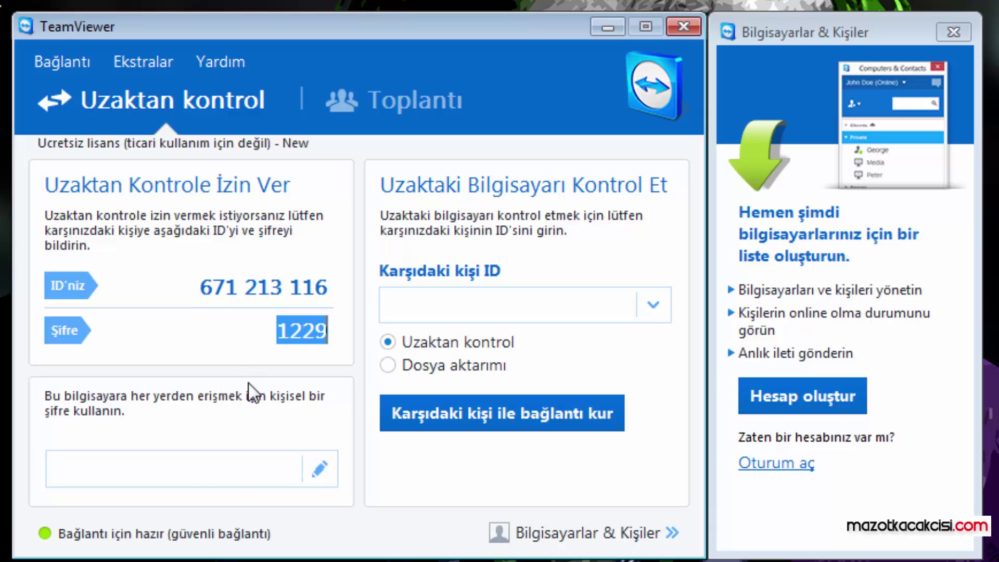
left_click_drag(209, 288, 327, 286)
left_click_drag(280, 330, 312, 371)
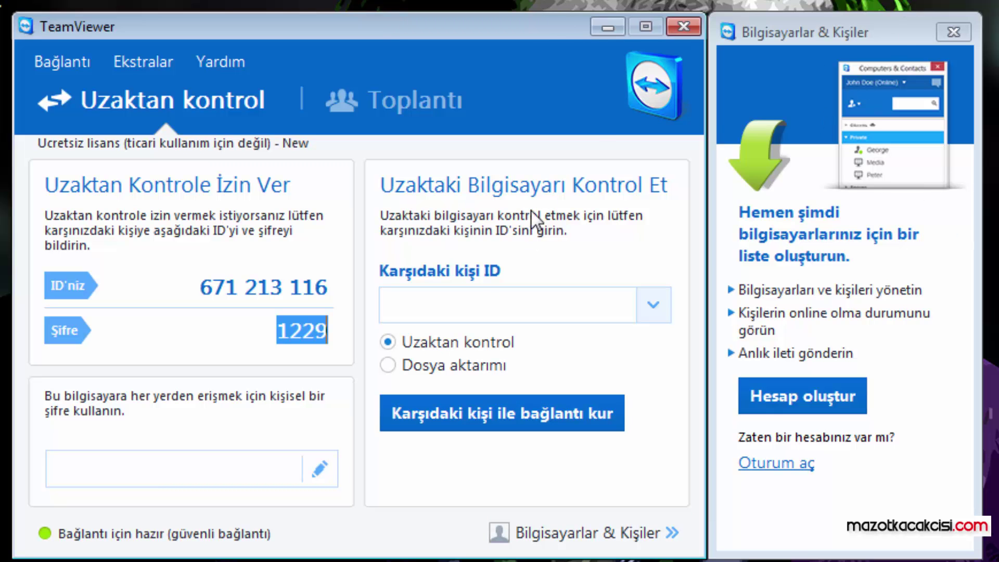
Step: Close and relaunch TeamViewer, then highlight its session password and computer ID
left_click(685, 25)
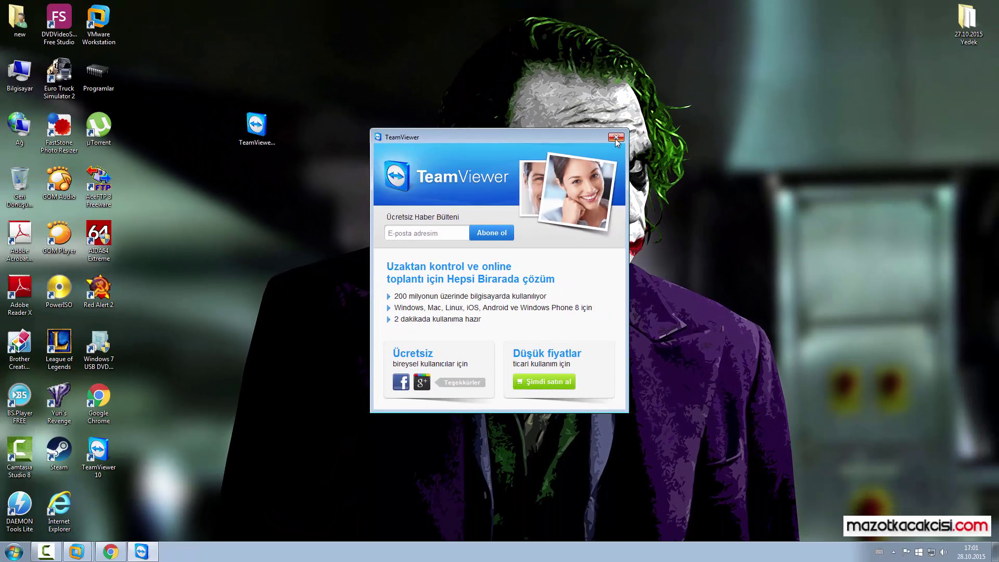
left_click(703, 44)
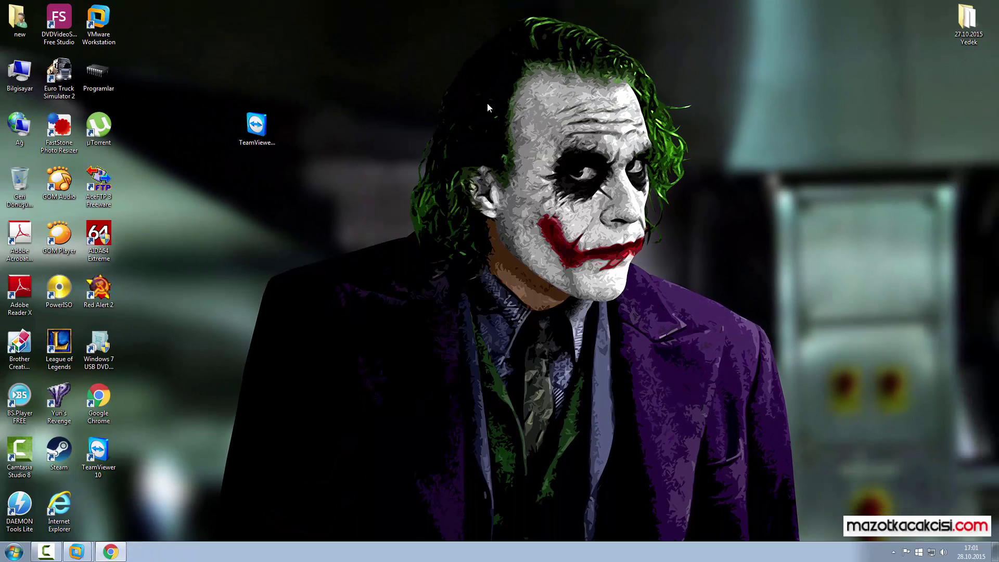
double_click(99, 454)
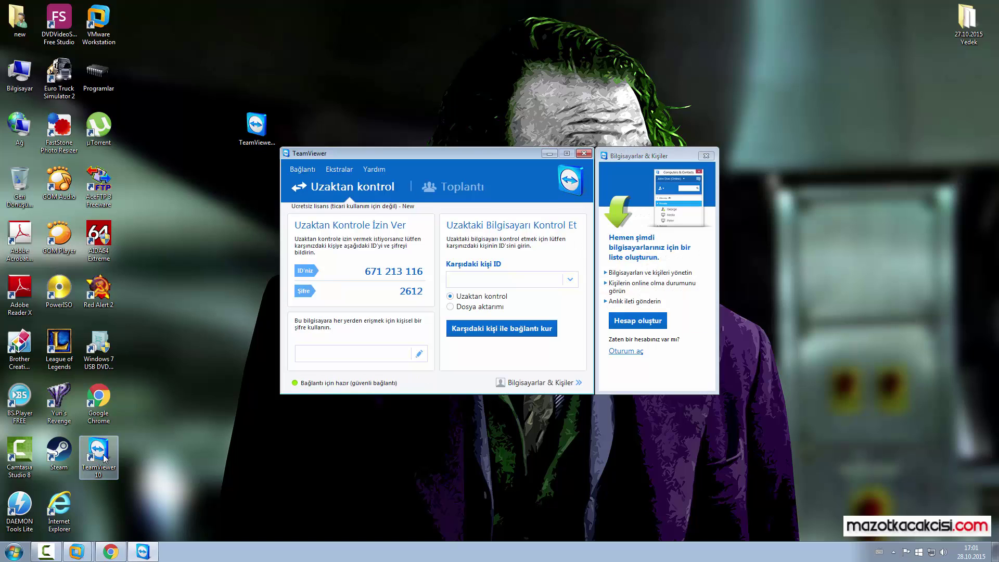
left_click(411, 293)
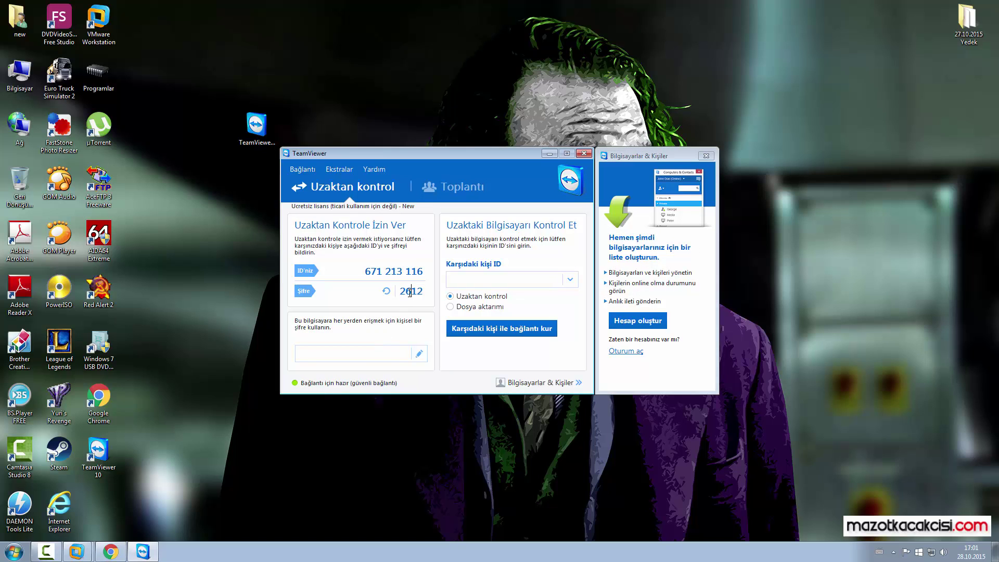
left_click_drag(399, 291, 427, 296)
left_click_drag(366, 270, 426, 294)
Step: Minimize and restore TeamViewer, then quit it and dismiss the sponsored-session notice
left_click(549, 153)
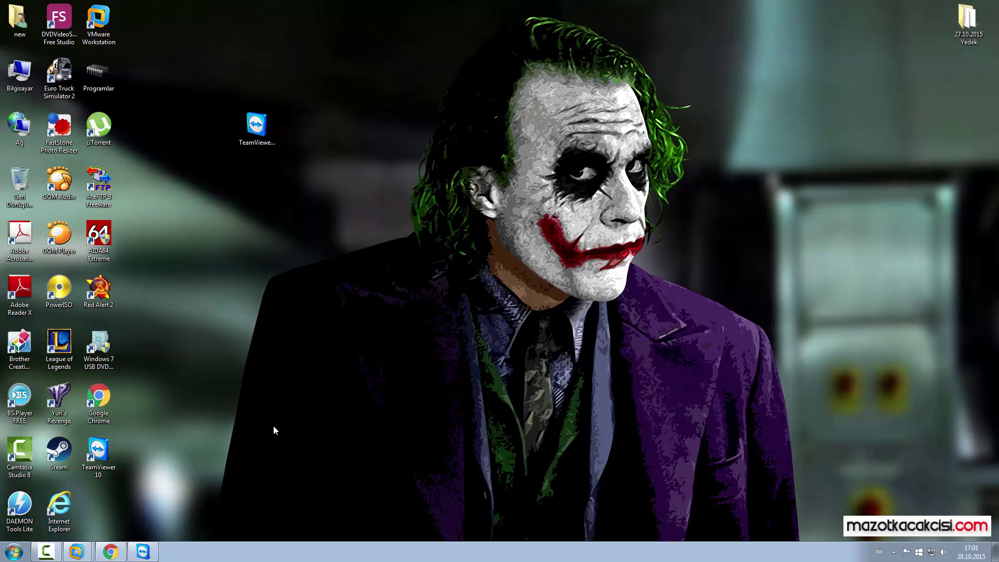
mouse_move(142, 555)
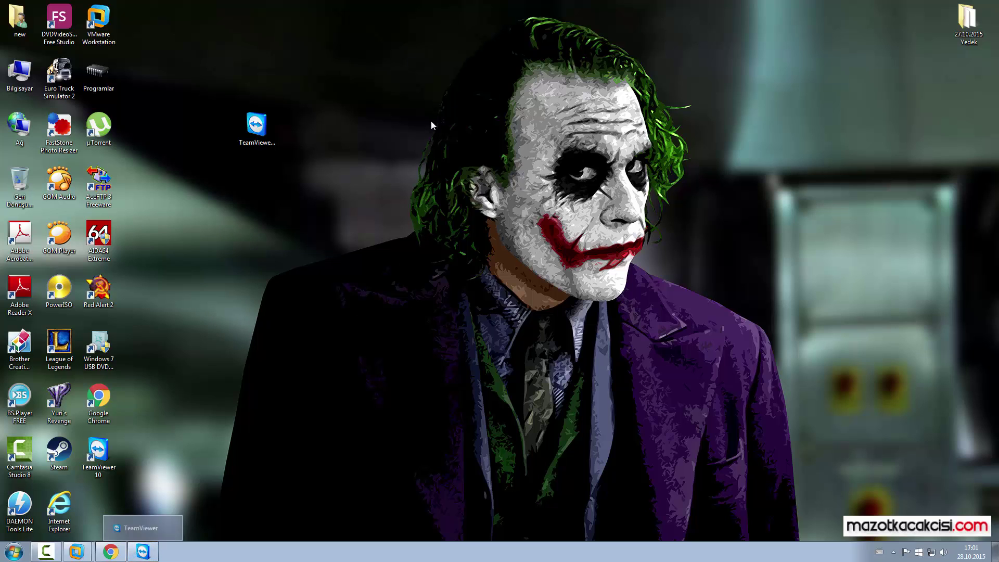
left_click_drag(453, 52, 11, 515)
left_click(270, 402)
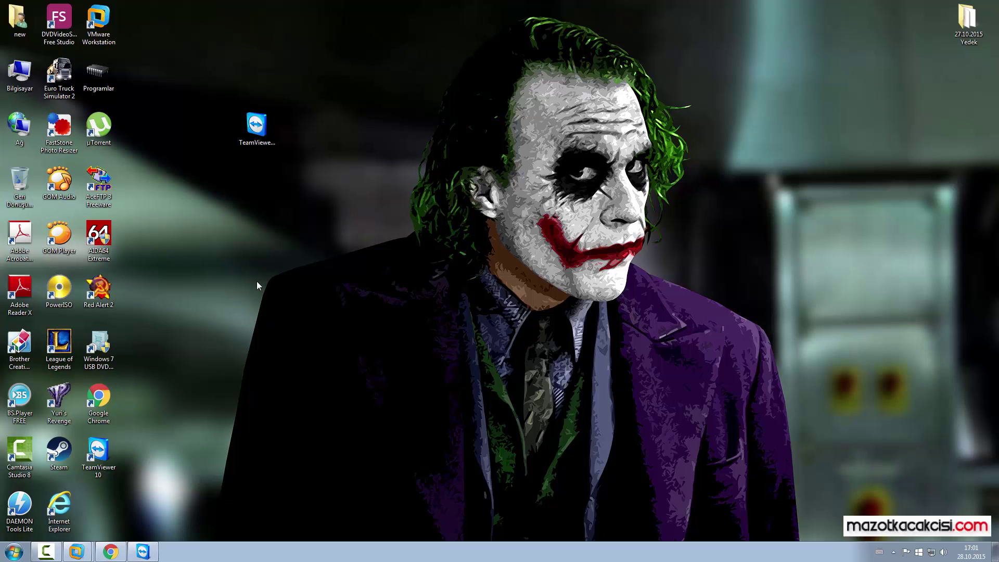
left_click(143, 552)
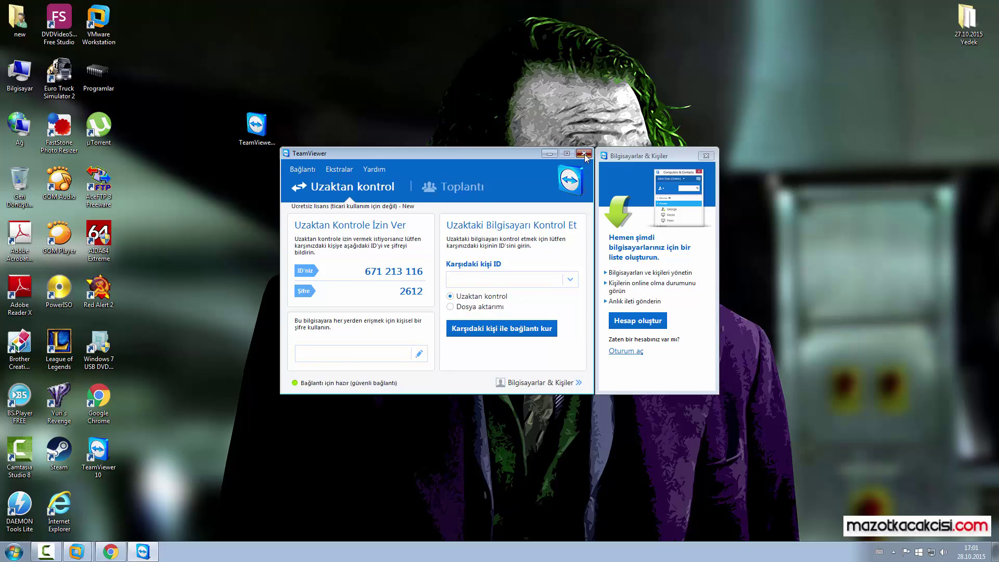
left_click(584, 155)
left_click(617, 139)
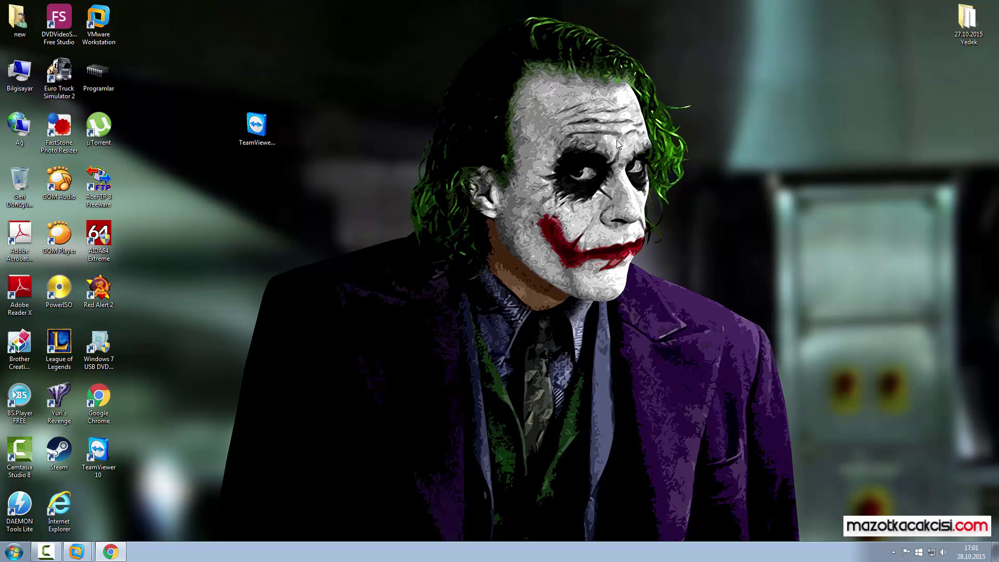
Step: Relaunch TeamViewer, highlight this computer's ID and password, and select the Partner ID field
double_click(98, 452)
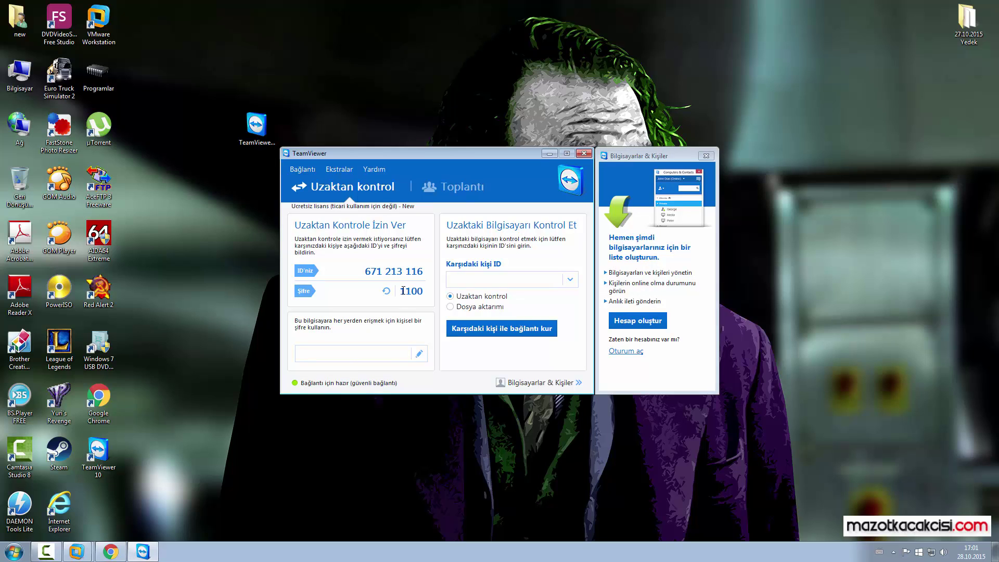
double_click(403, 291)
left_click_drag(365, 271, 427, 273)
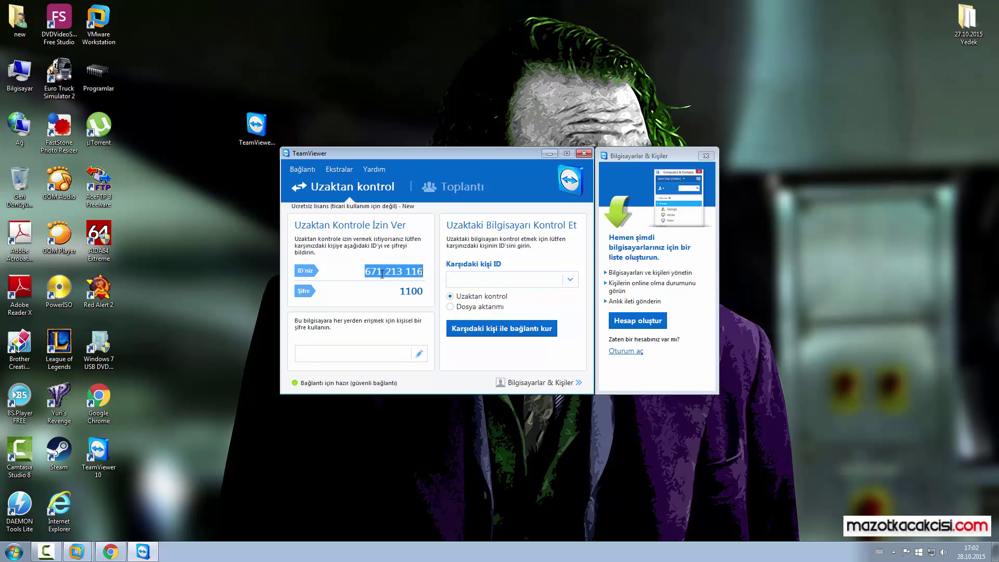
double_click(404, 292)
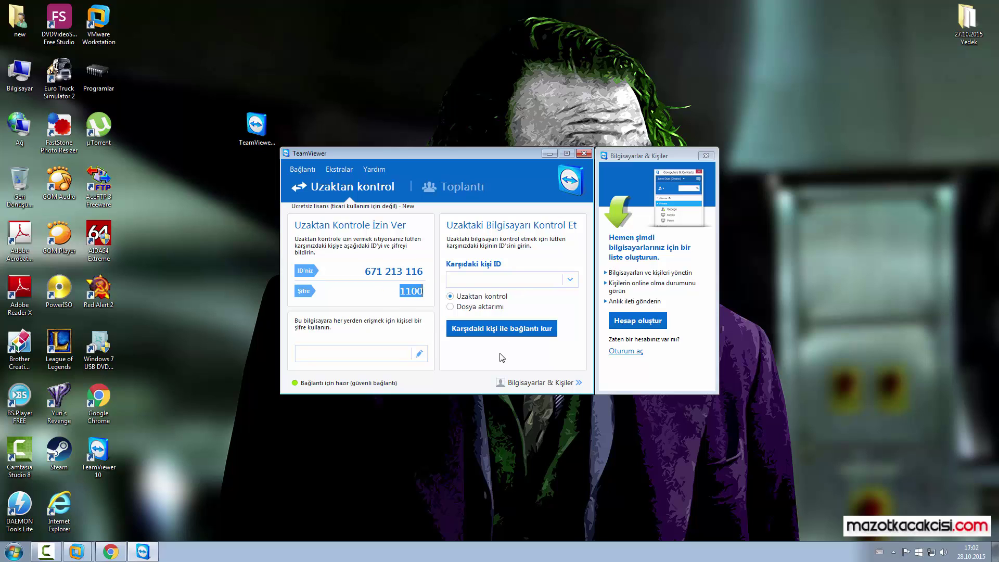
left_click(484, 281)
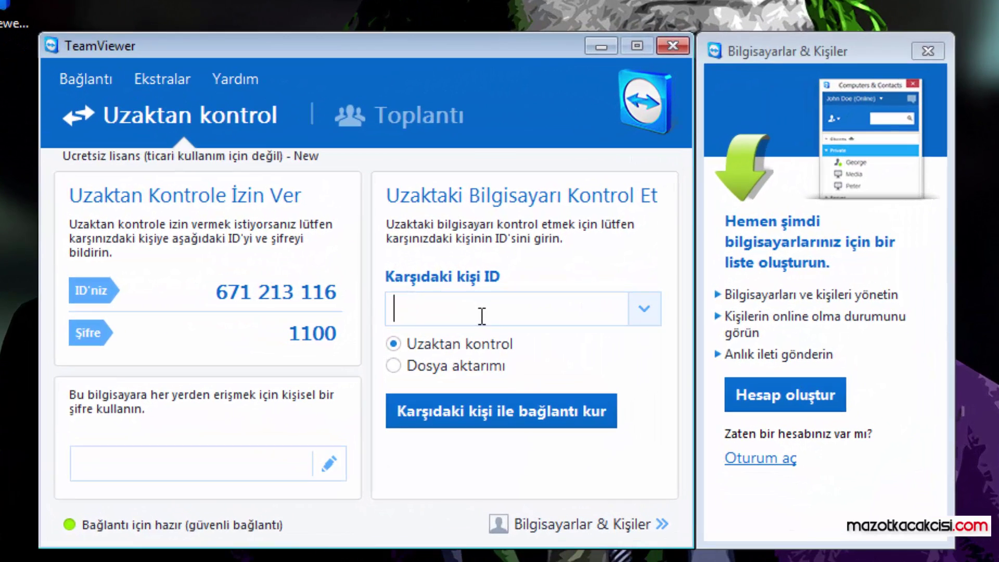
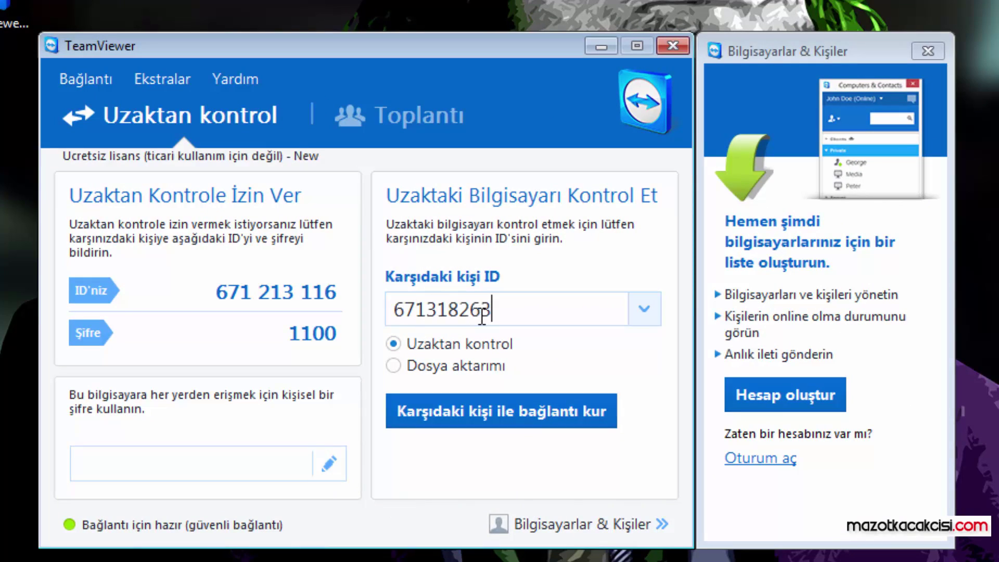
Step: Connect to the partner's TeamViewer ID and authenticate with the partner's password
left_click(525, 408)
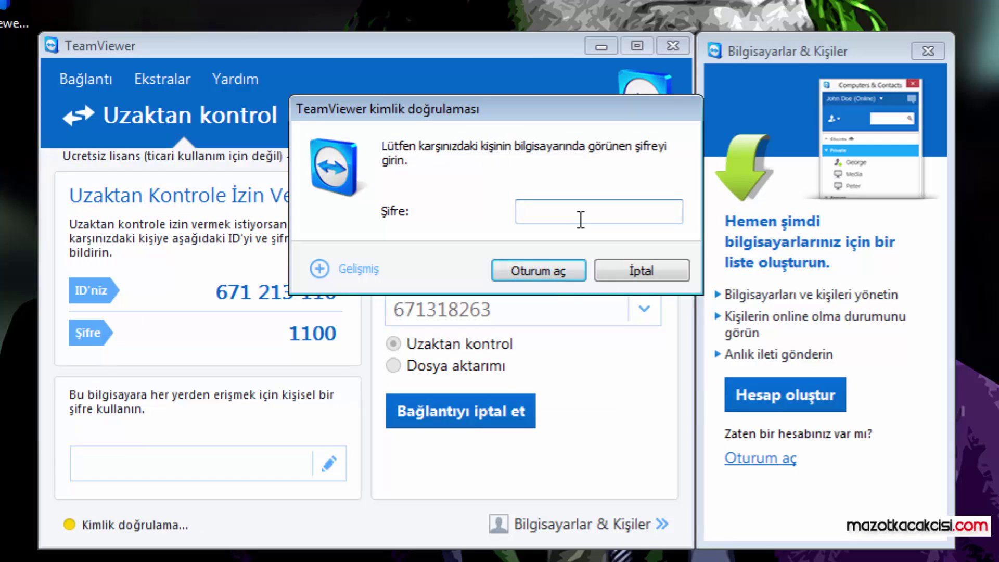
type("123456")
left_click(538, 264)
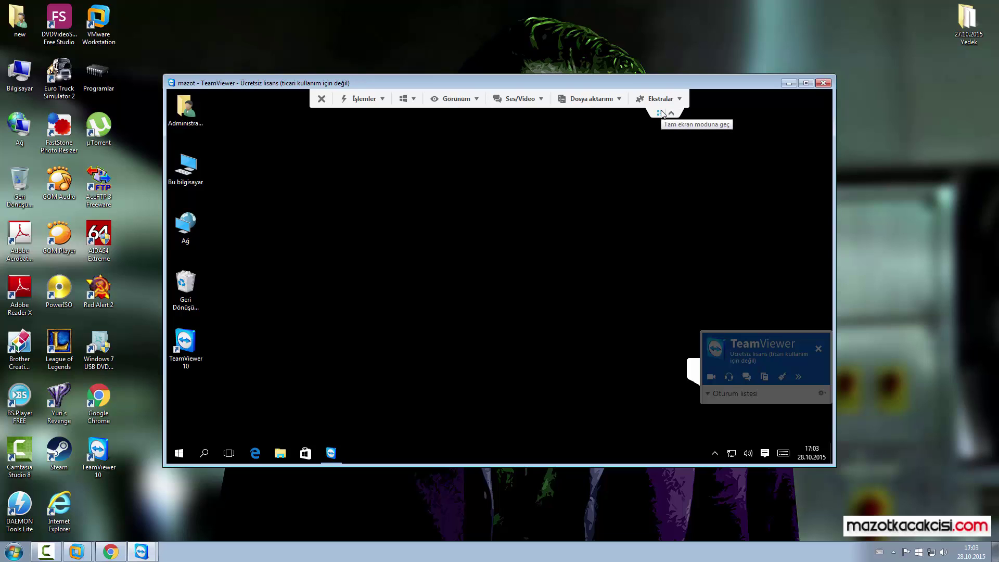
Step: Open This PC and the Yerel Disk (C:) drive on the remote computer, then close it
left_click(189, 167)
double_click(189, 167)
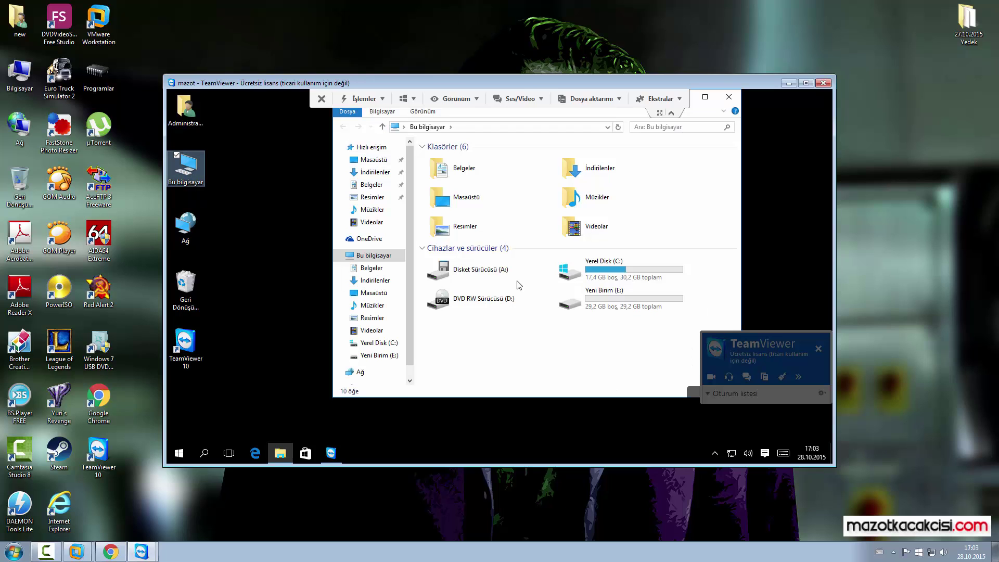
double_click(596, 270)
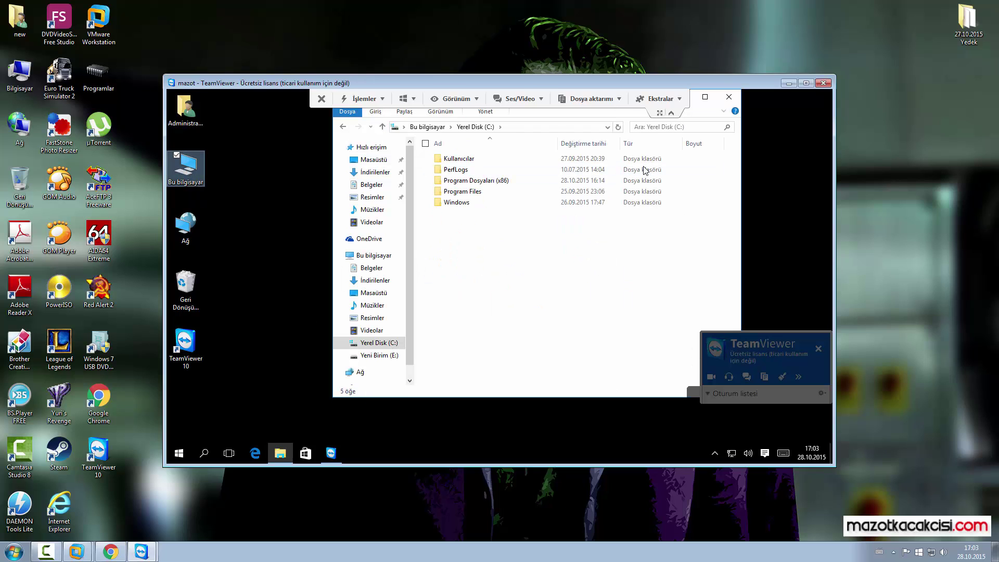
left_click(731, 100)
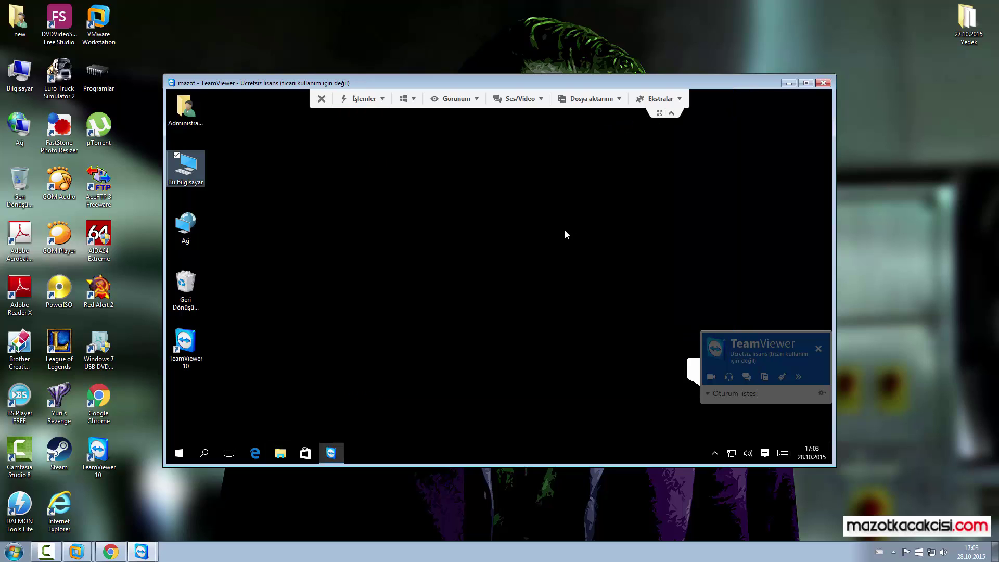
Step: Refresh the remote desktop and open TeamViewer from the remote taskbar
left_click(378, 271)
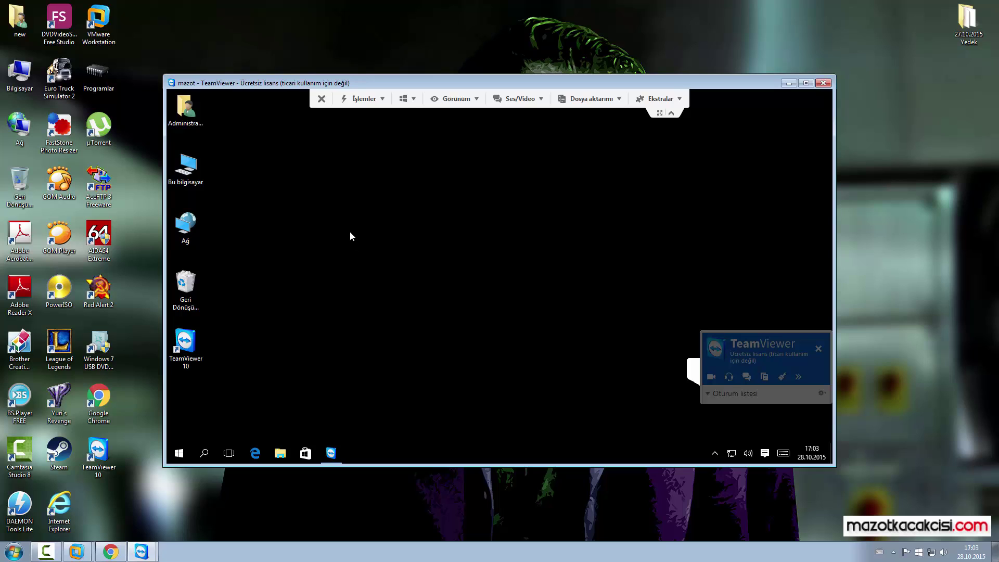
right_click(352, 207)
left_click(317, 237)
left_click(330, 452)
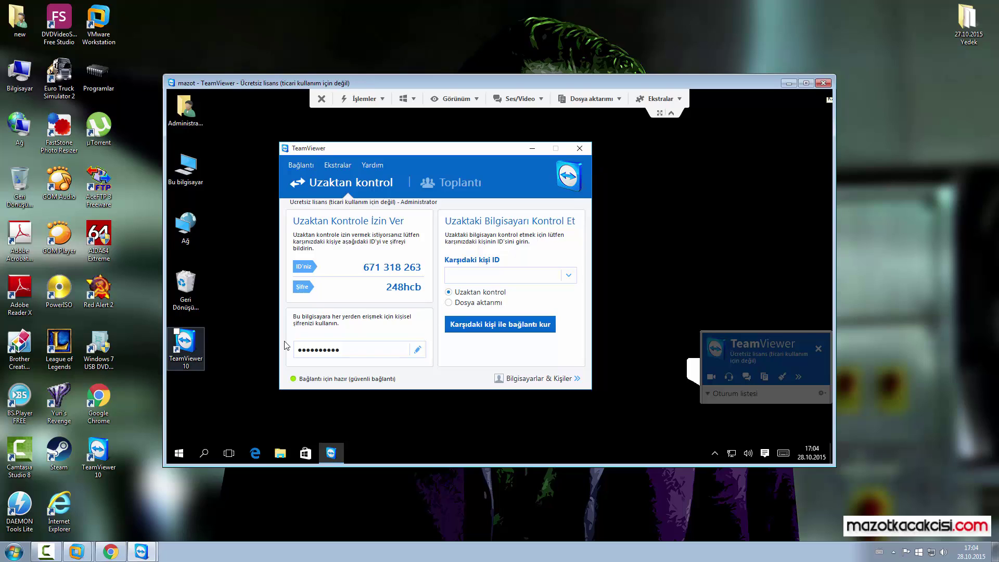
Step: Highlight the remote password, shift the remote TeamViewer window, and end the remote session
double_click(397, 286)
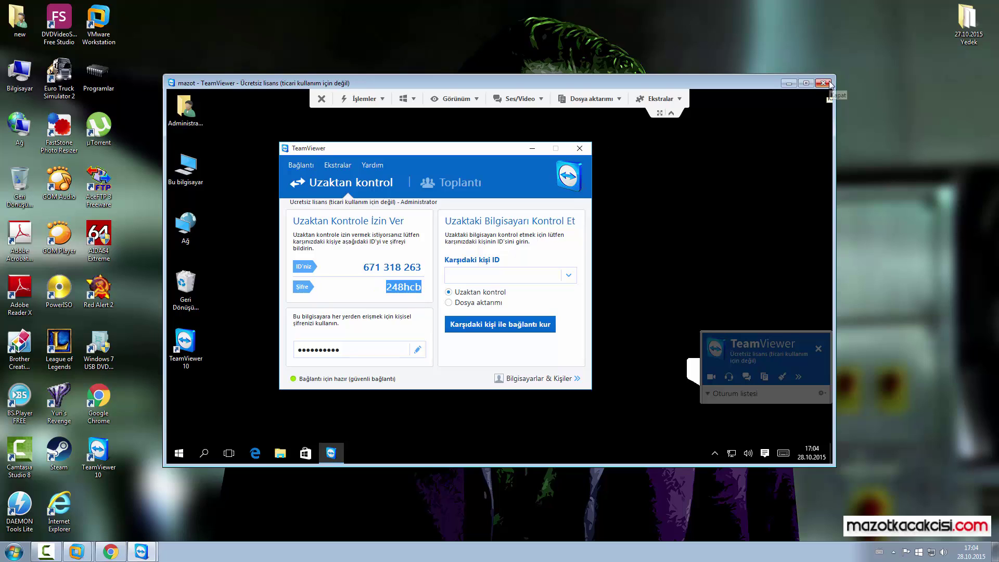
mouse_move(489, 148)
left_mouse_down()
mouse_move(541, 155)
mouse_move(510, 151)
mouse_move(533, 154)
mouse_move(520, 171)
mouse_move(502, 151)
left_mouse_up()
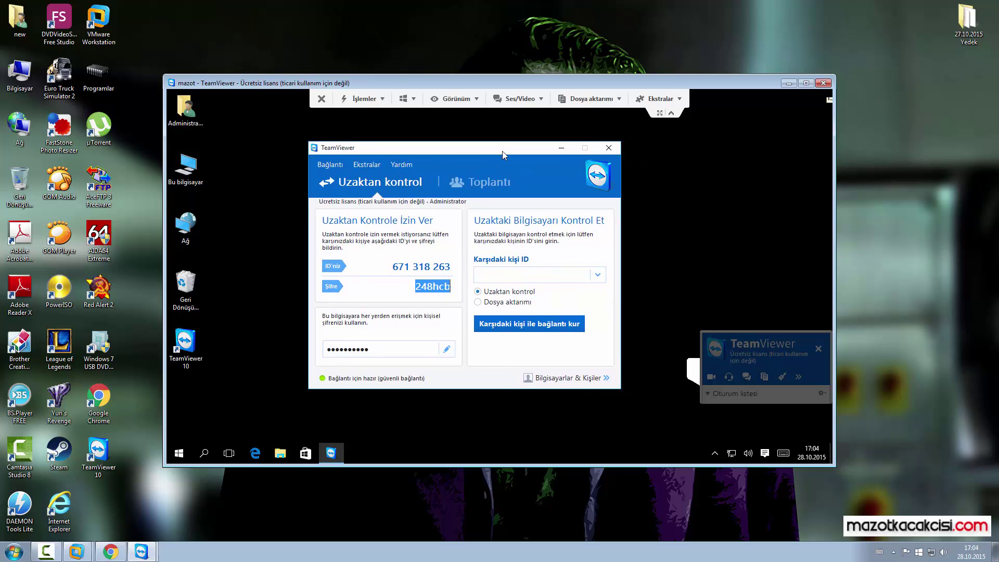
left_click(826, 86)
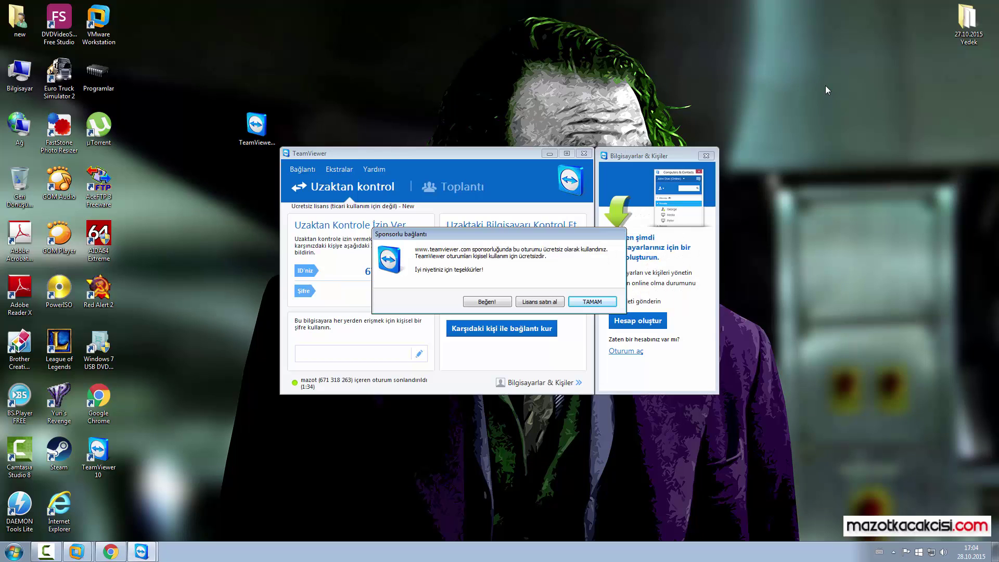
Step: Reconnect to the partner PC after one failed attempt, re-entering the password and dismissing the sponsor notice
left_click(607, 302)
left_click(532, 333)
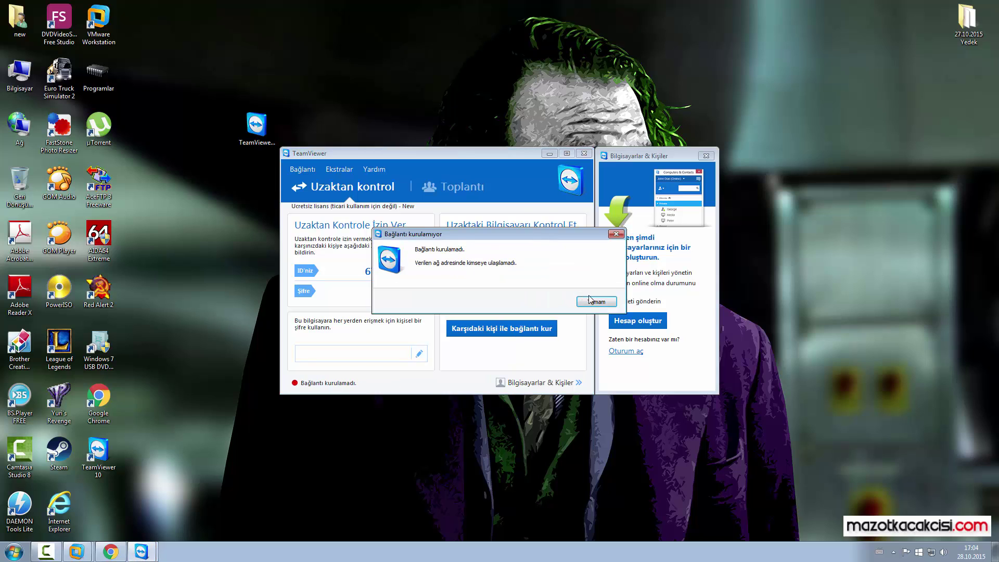
left_click(595, 299)
left_click(511, 332)
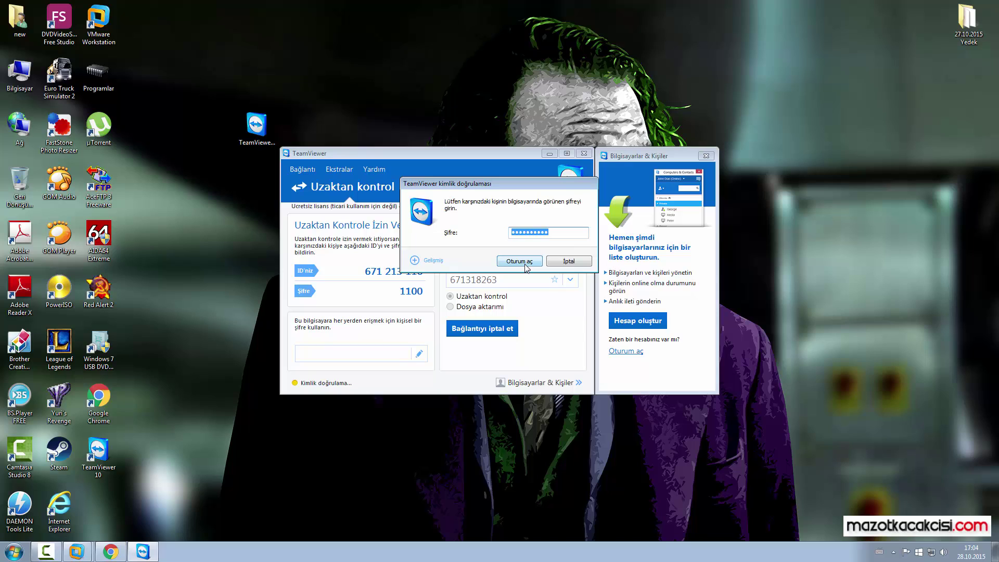
key("BackSpace")
left_click(523, 264)
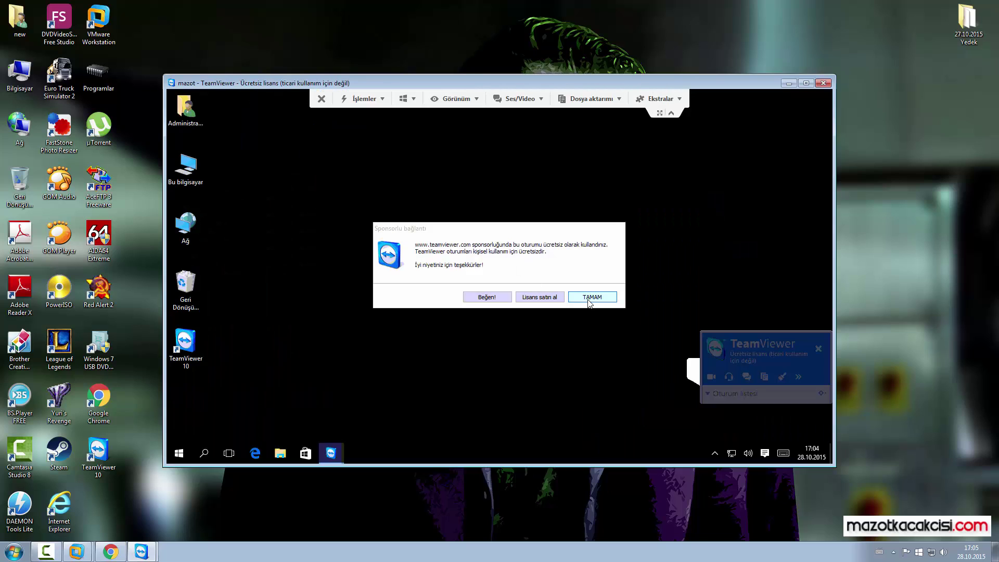
left_click(592, 297)
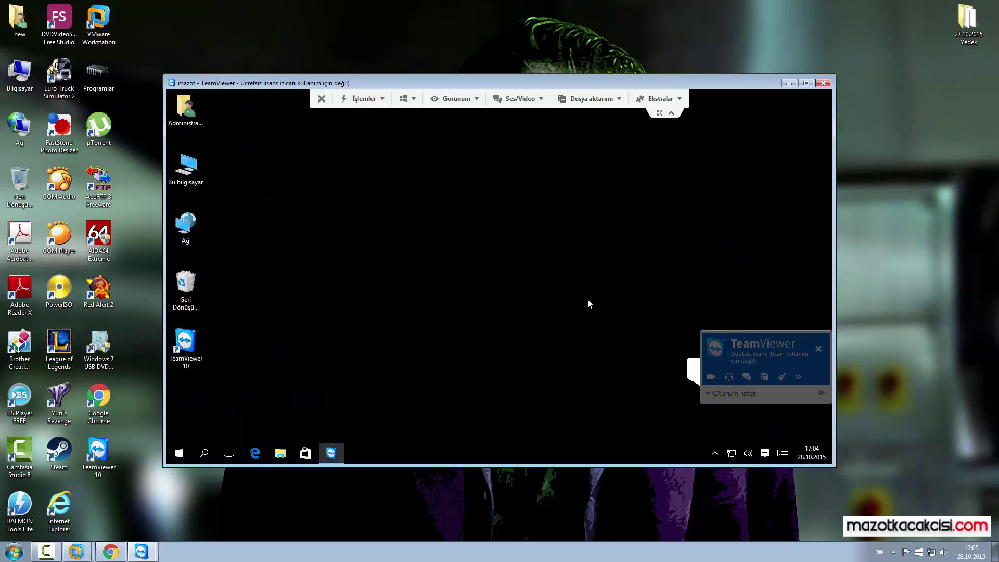
Step: Open TeamViewer on the remote PC and highlight its ID and session password
left_click(333, 449)
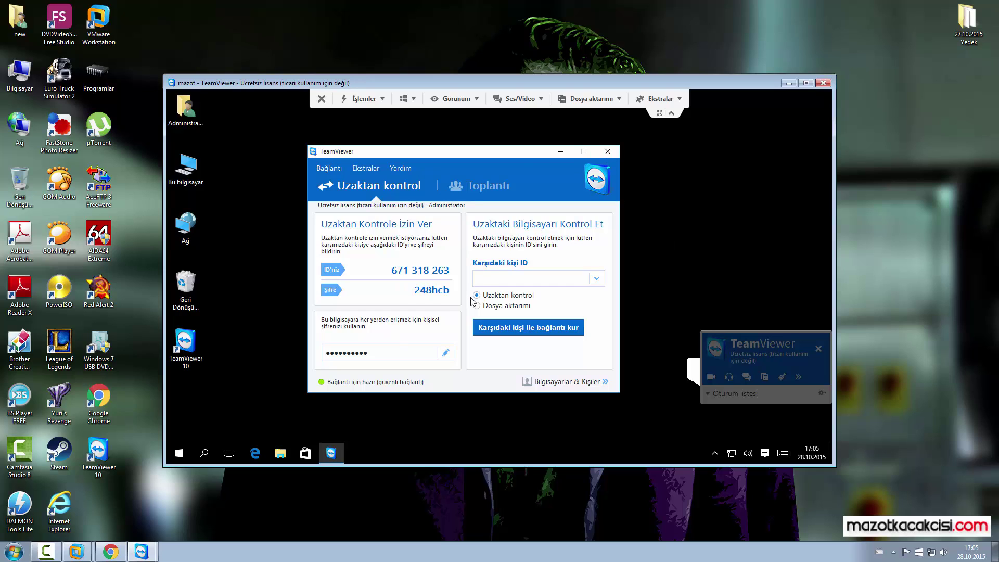
double_click(433, 288)
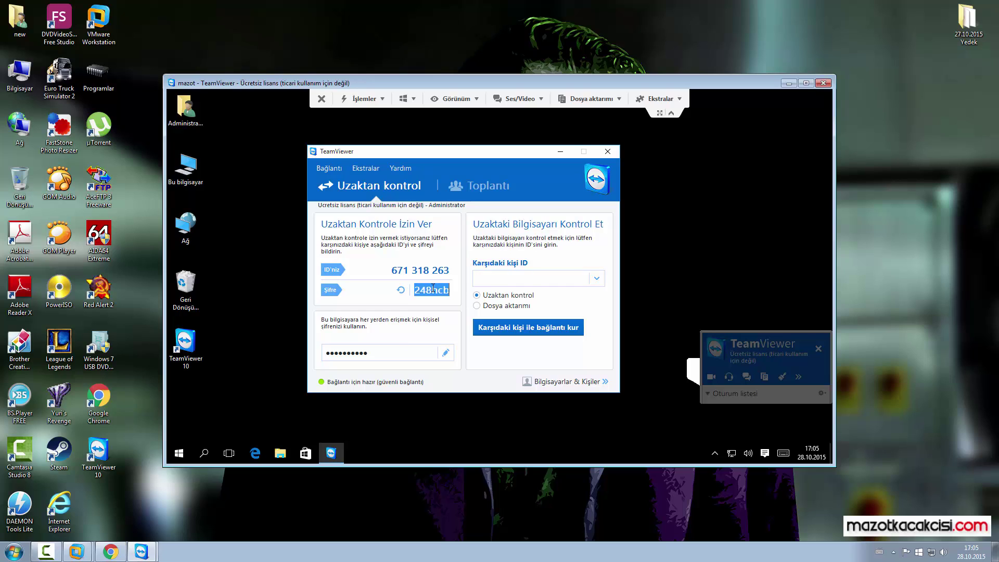
left_click(561, 152)
left_click(331, 452)
left_click(562, 152)
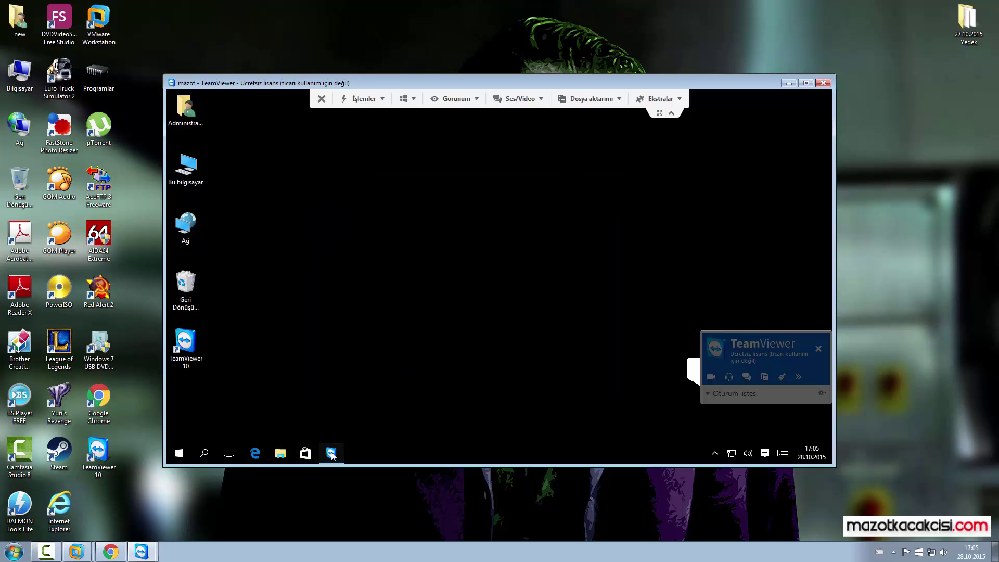
left_click(327, 452)
left_click(437, 290)
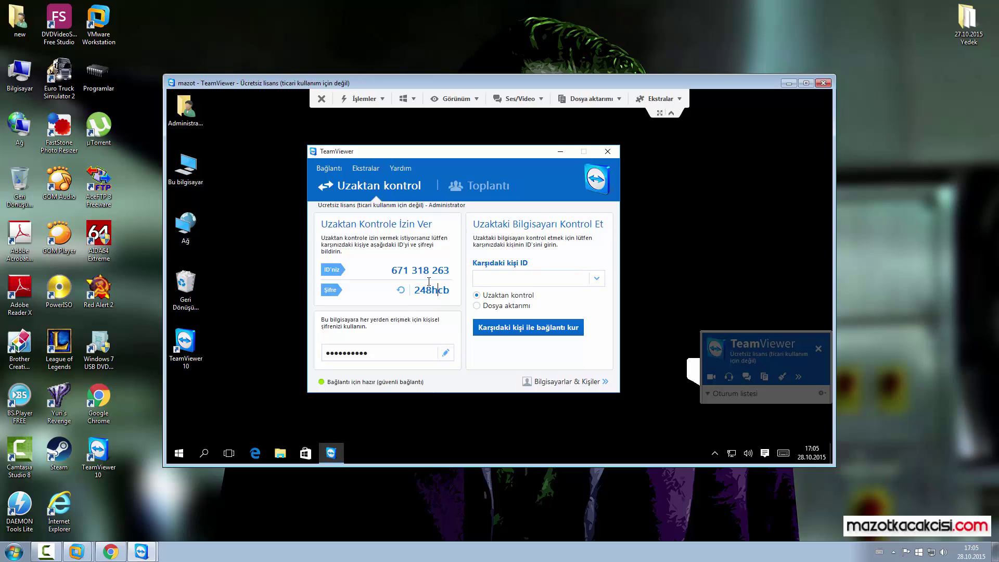
double_click(415, 268)
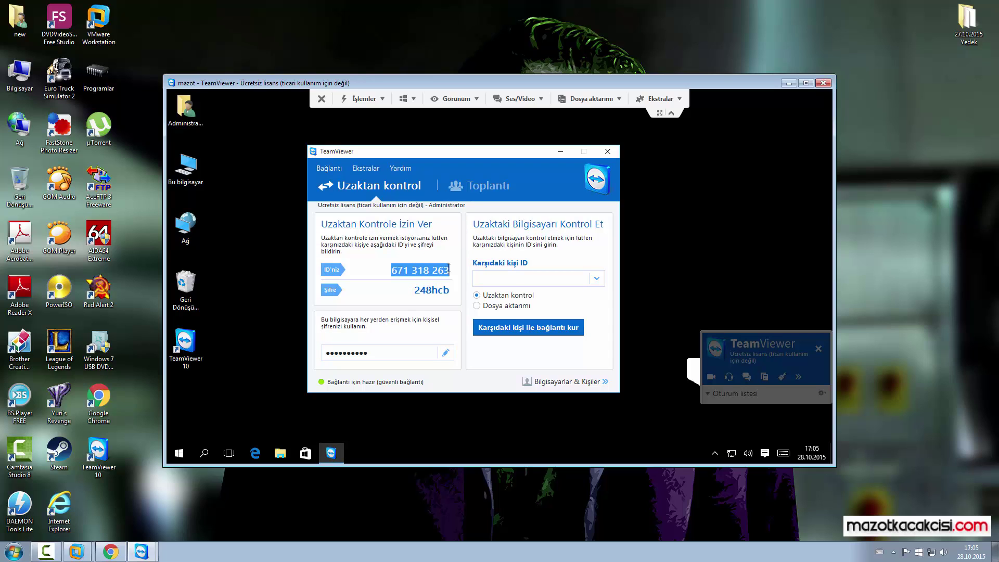
left_click(426, 290)
double_click(428, 290)
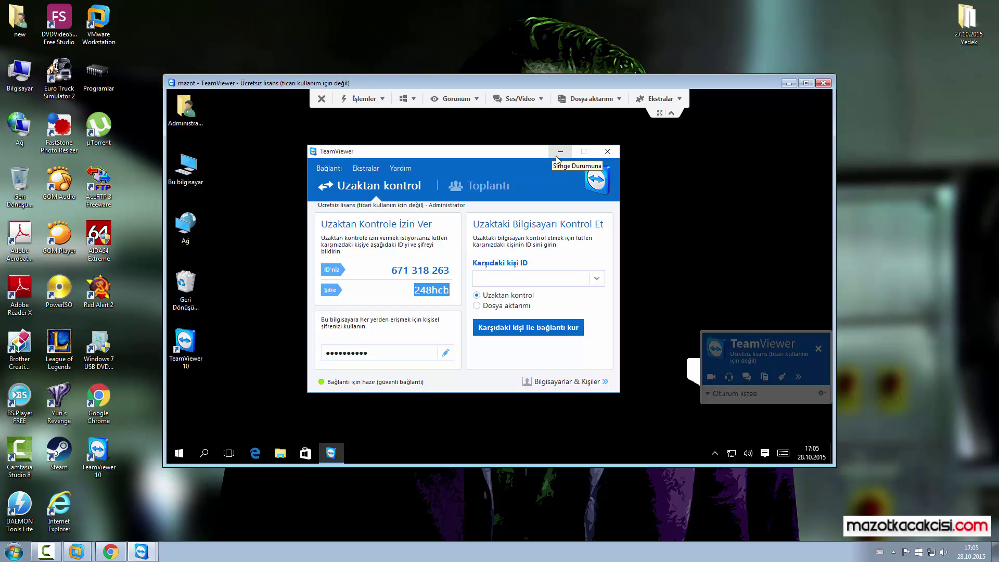
Step: Close TeamViewer on the remote computer
left_click(557, 155)
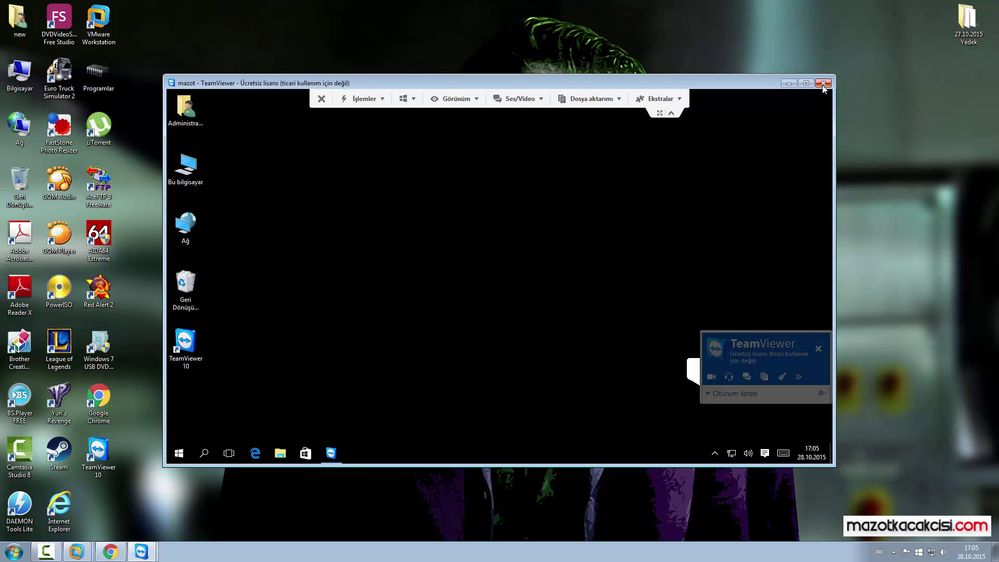
left_click(331, 453)
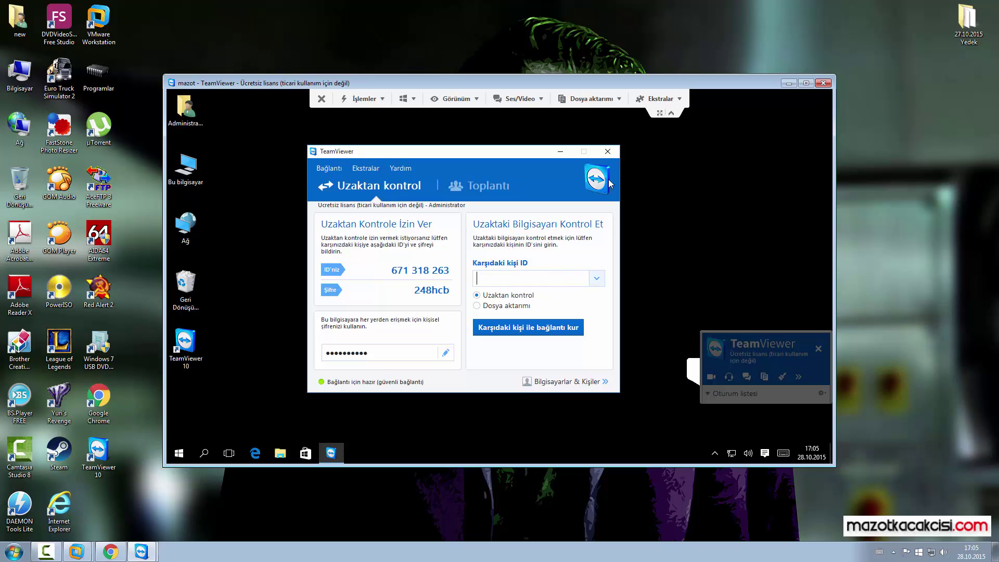
left_click(608, 152)
Step: End the remote-control session and dismiss the session-ended notice
left_click(823, 85)
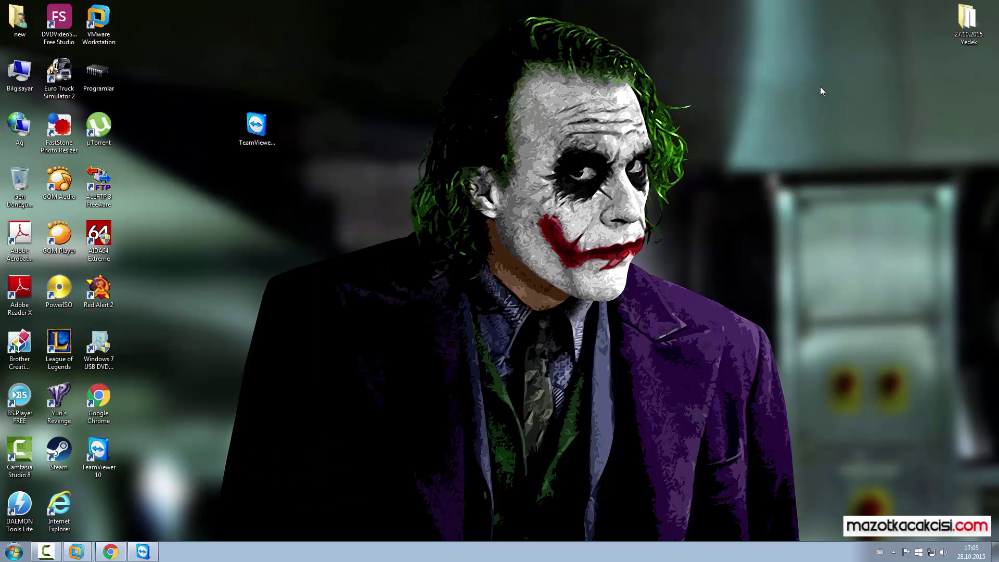
left_click(588, 299)
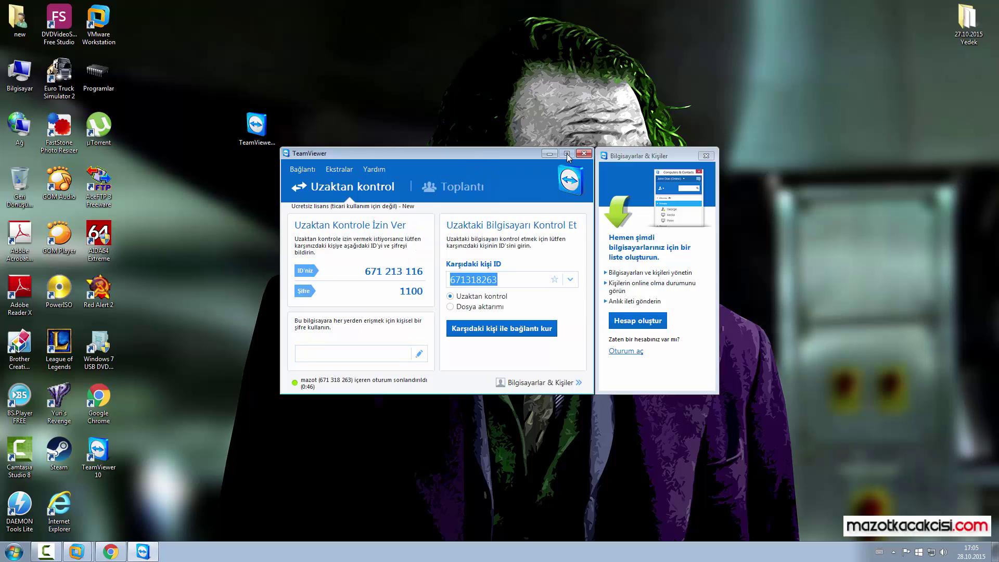
left_click_drag(413, 158, 375, 185)
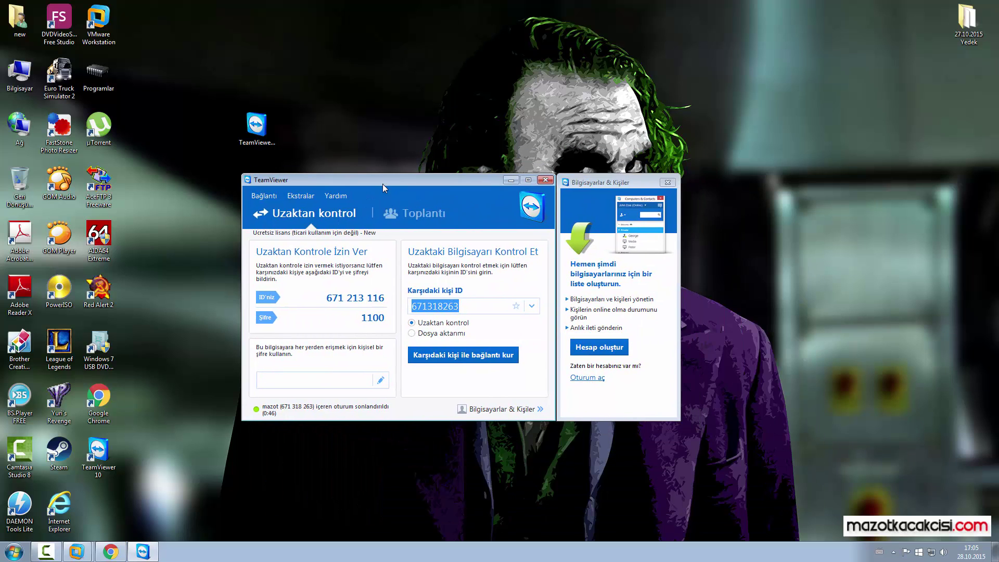
Step: Close the local TeamViewer and relaunch TeamViewer 10 from its desktop icon, selecting the new password
left_click(542, 182)
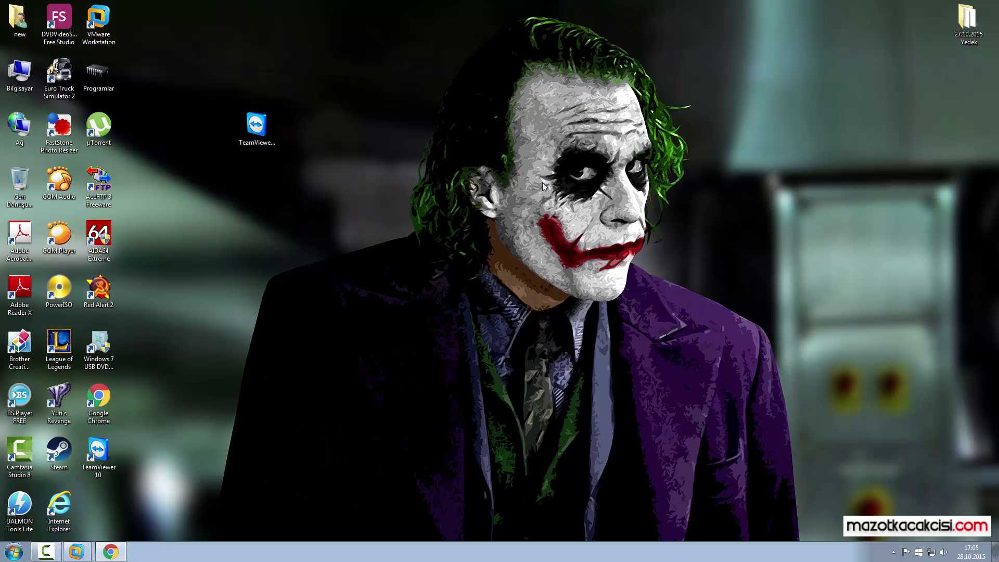
double_click(107, 448)
left_click_drag(400, 291, 425, 293)
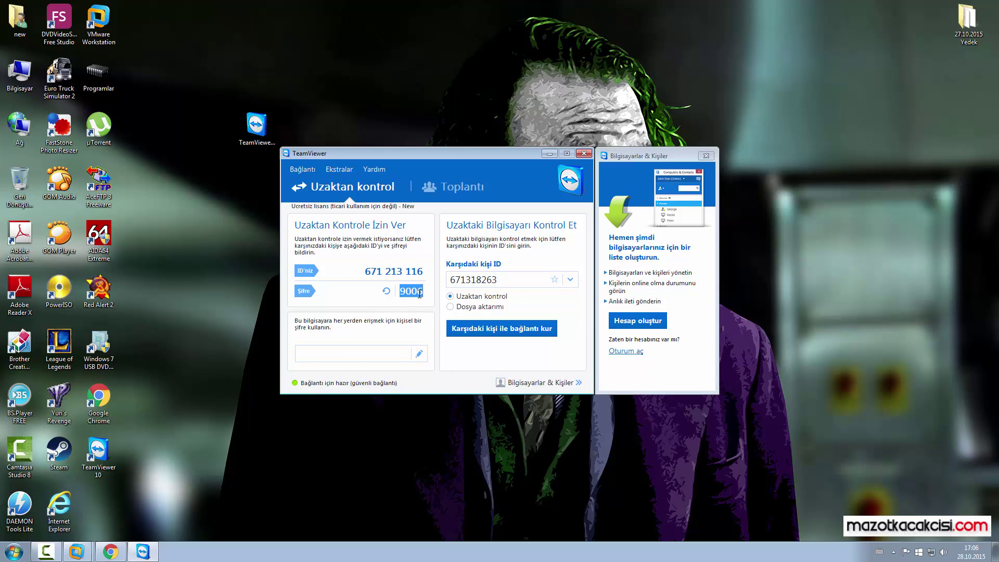
Step: Close the contacts panel and generate a new password via 'Yeni rastgele şifre oluştur'
left_click(707, 156)
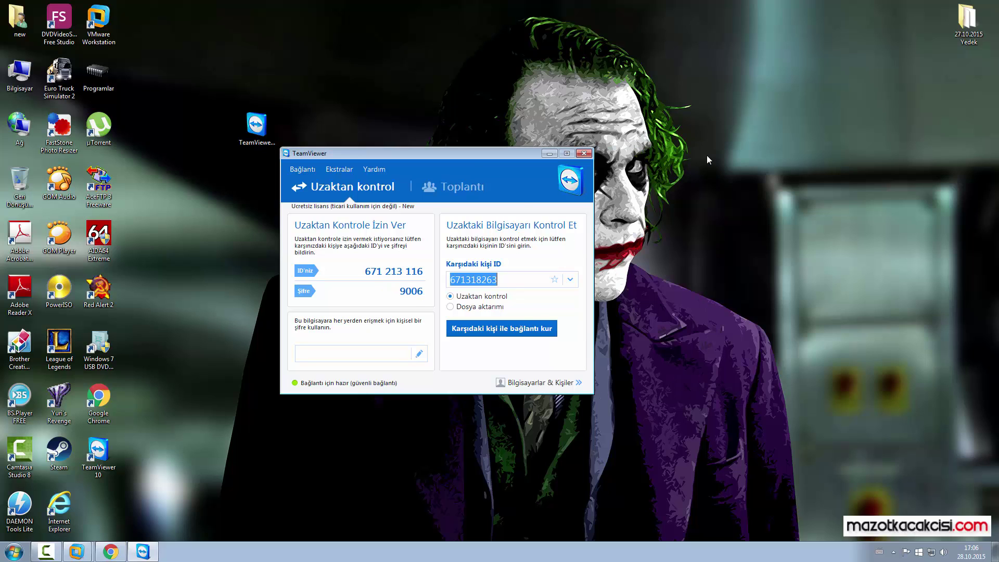
left_click_drag(469, 153, 526, 177)
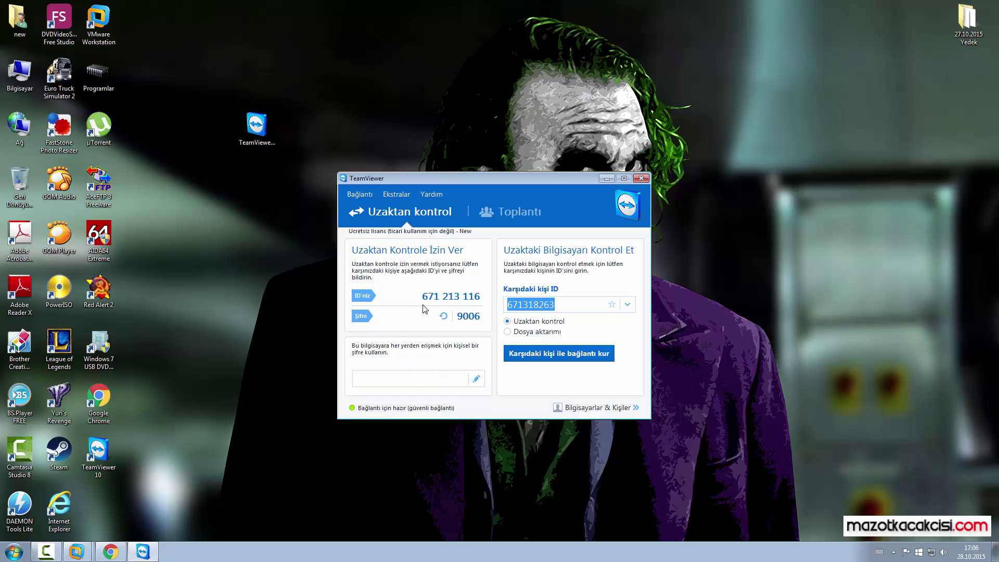
left_click(444, 316)
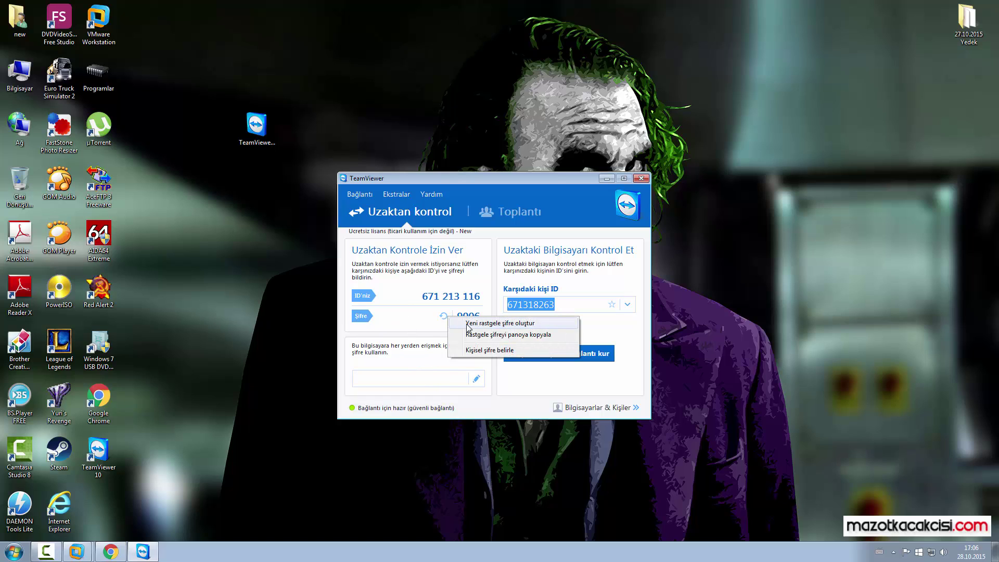
left_click(460, 326)
left_click(463, 315)
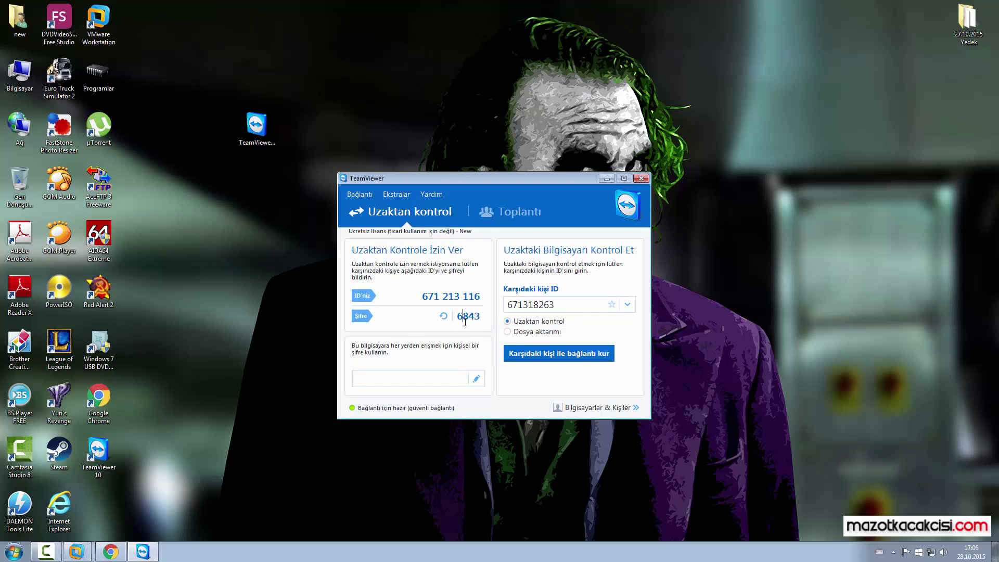
Step: Reposition the TeamViewer window, select the new session password, then close TeamViewer
left_click_drag(573, 179, 570, 148)
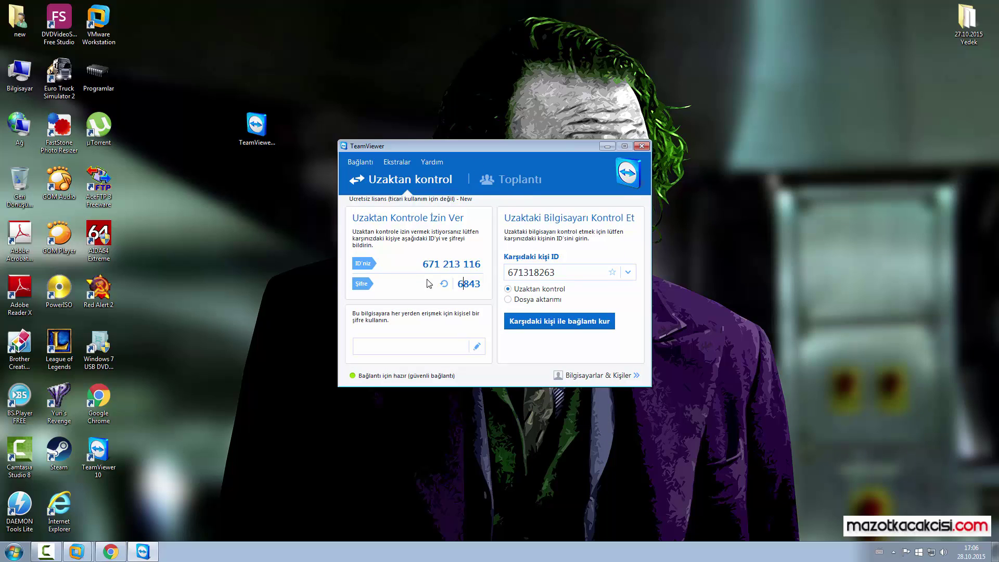
left_click_drag(504, 144, 475, 159)
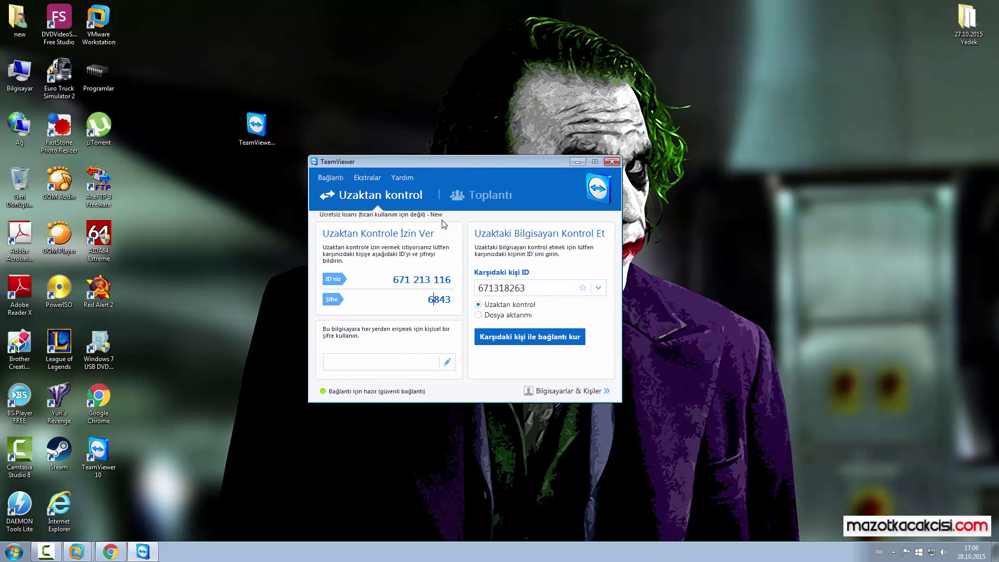
mouse_move(438, 160)
left_mouse_down()
mouse_move(430, 173)
mouse_move(438, 158)
left_mouse_up()
left_click_drag(396, 277, 457, 298)
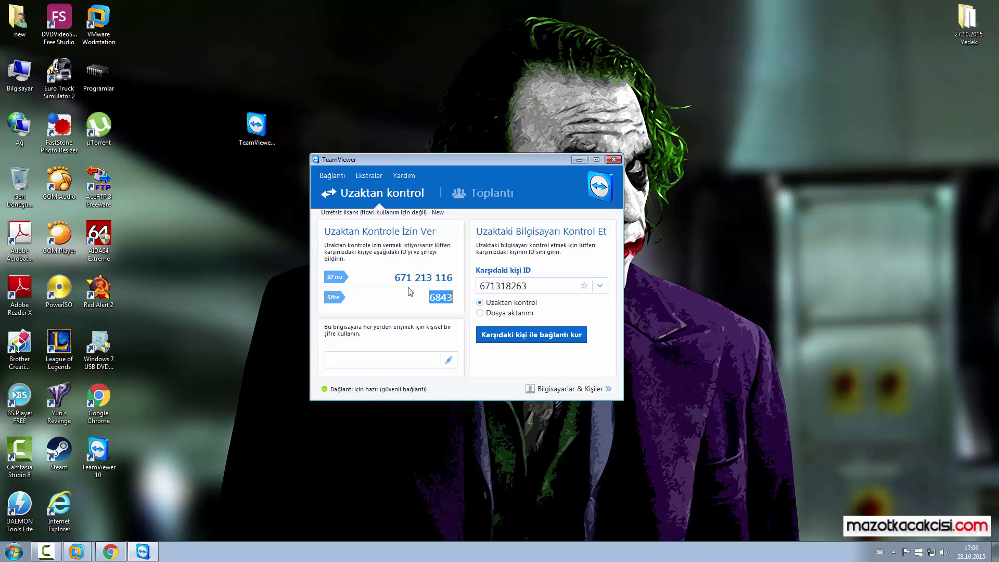
left_click_drag(461, 159, 447, 172)
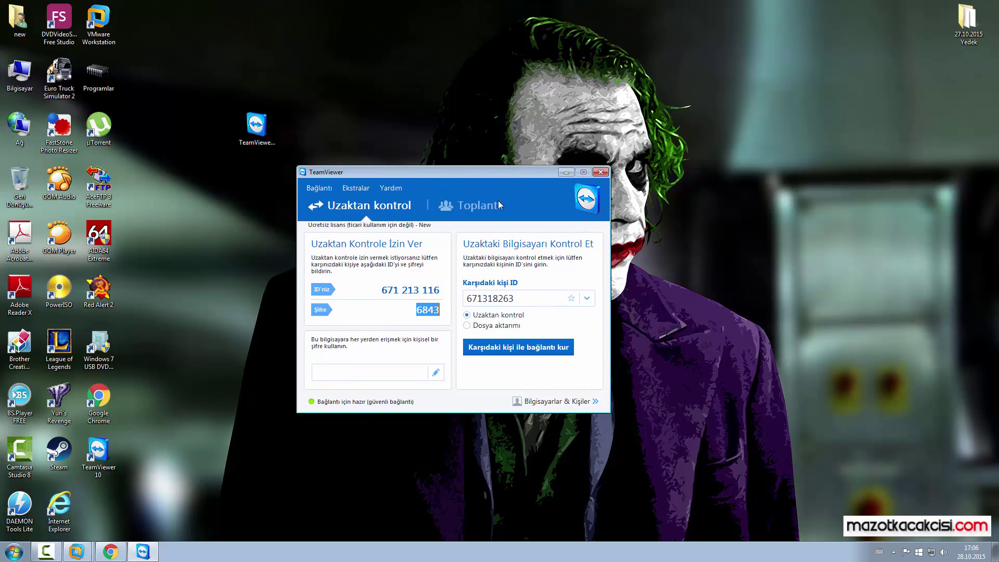
left_click(382, 290)
left_click_drag(382, 290, 458, 315)
left_click(600, 172)
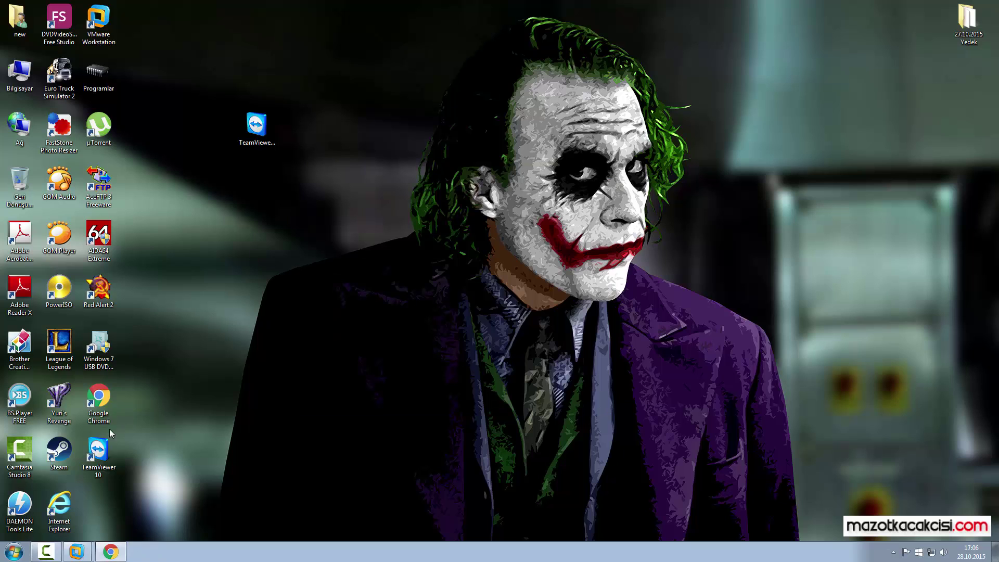
left_click(110, 444)
double_click(109, 443)
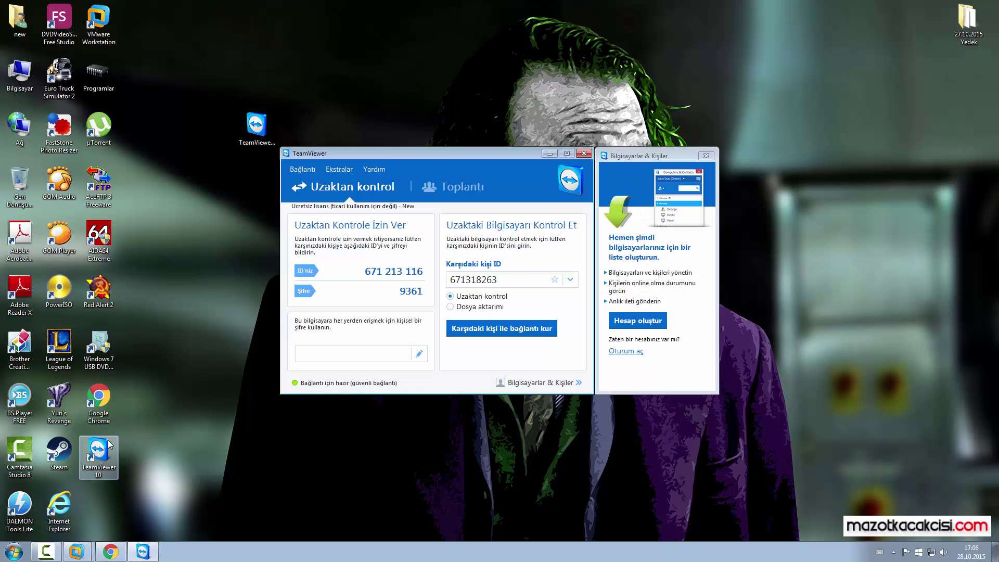
double_click(406, 293)
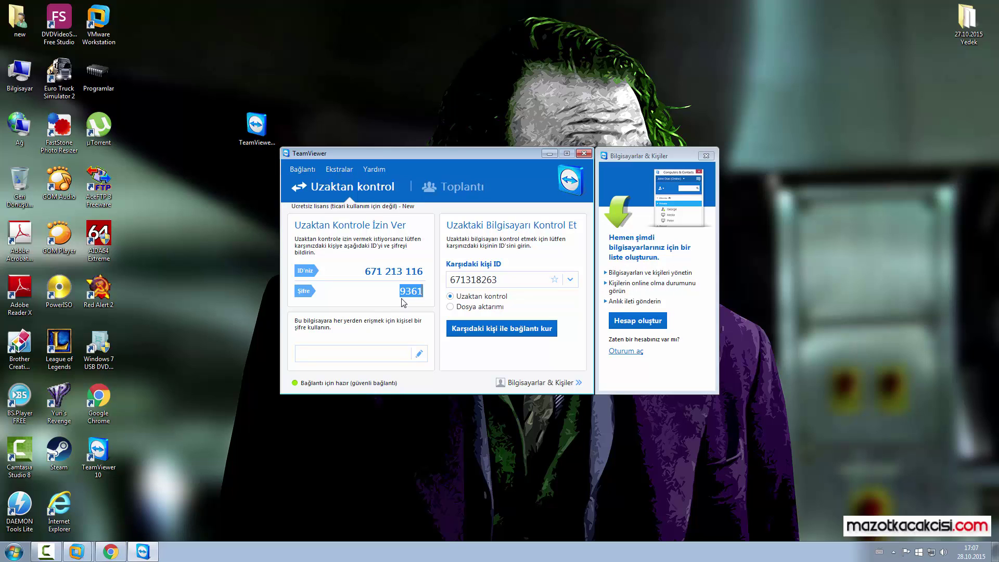
left_click(584, 154)
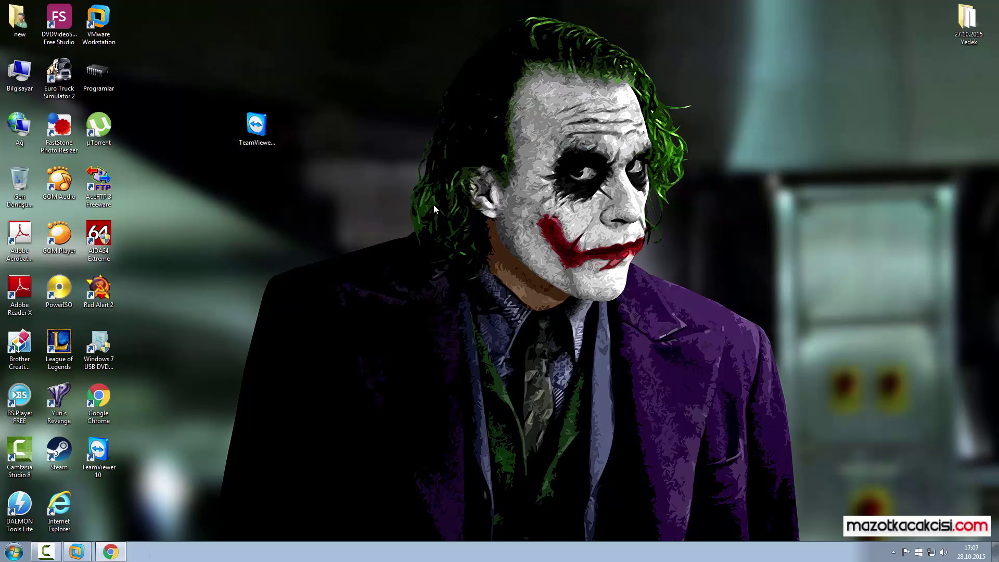